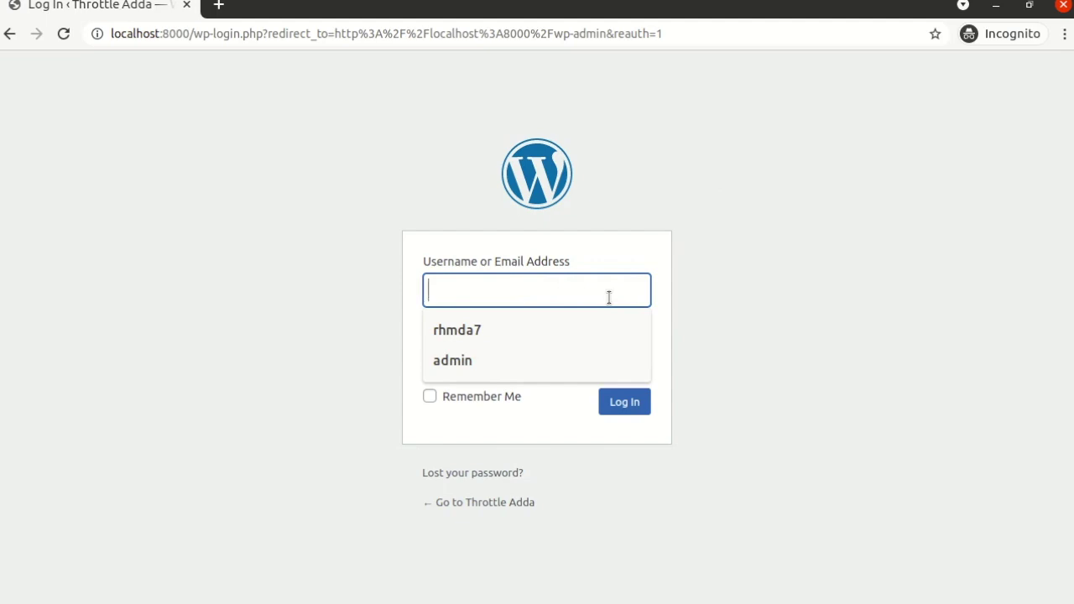
- Log in to the WordPress admin with the administrator username and password
type("W")
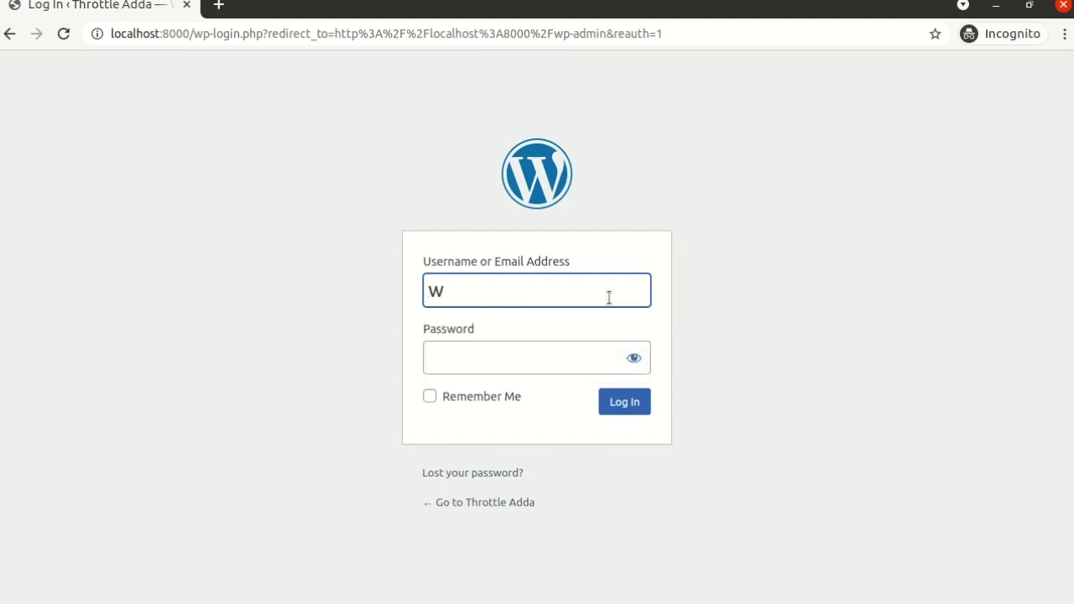
key("BackSpace")
type("admin")
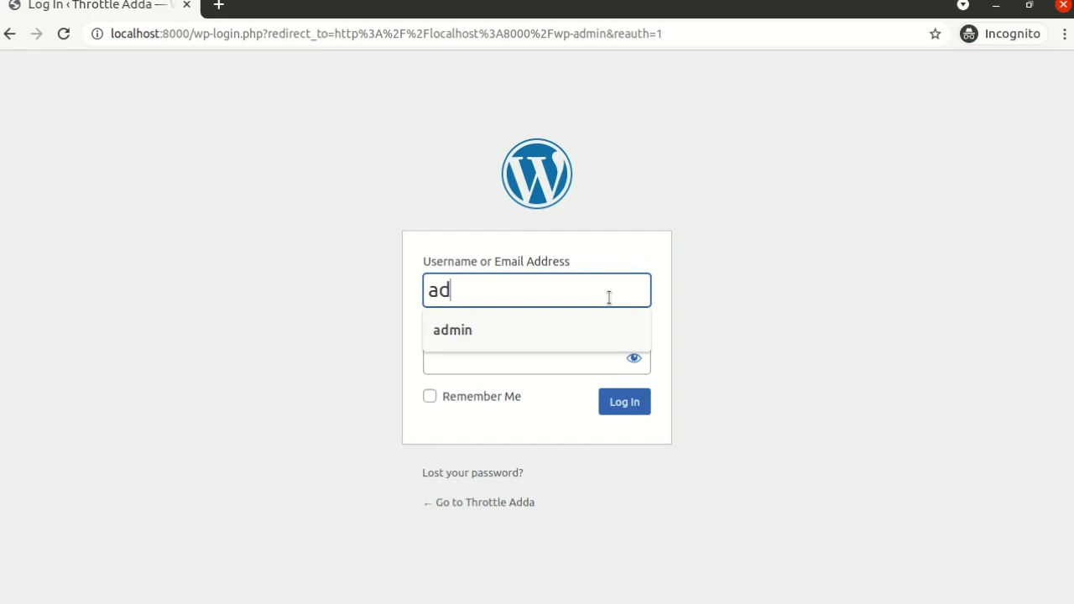
key("Tab")
type("admin")
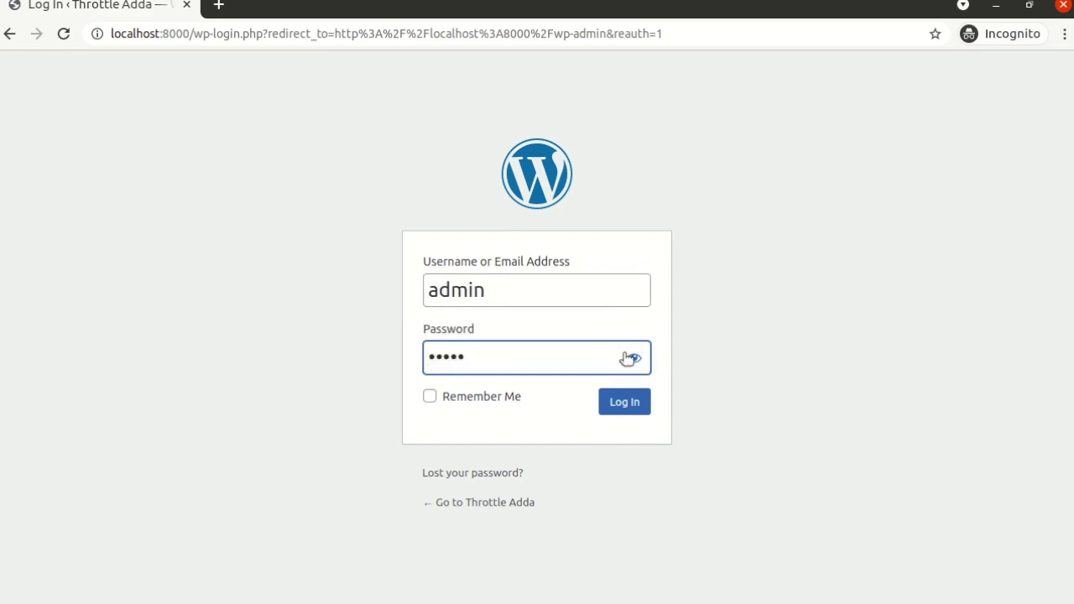
left_click(629, 403)
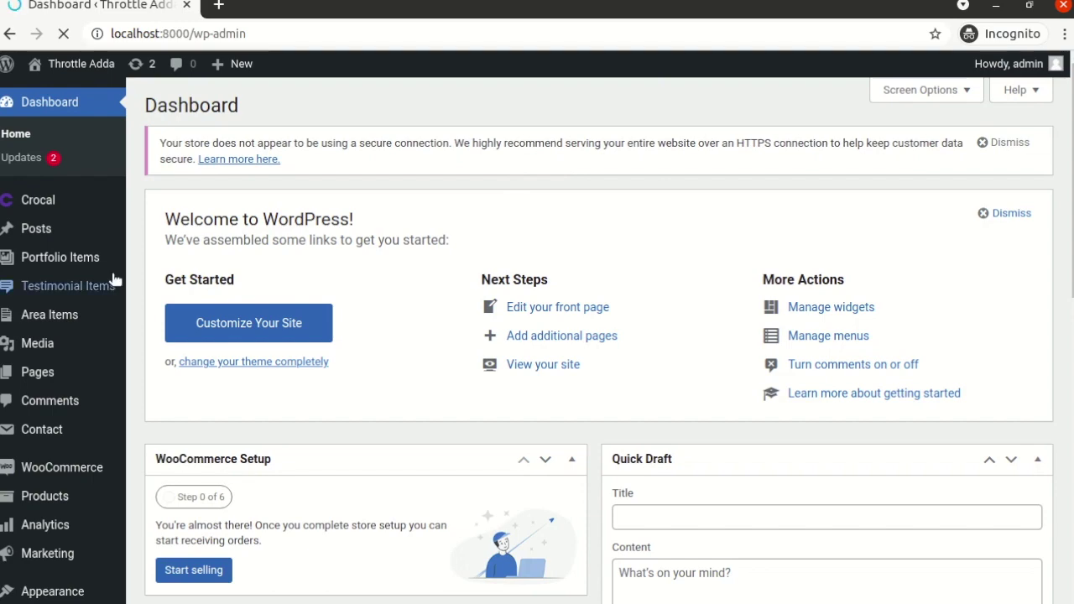
- Try Plugins > Add New twice; each time it returns Not Found, so go back
scroll(64, 341, "down", 3)
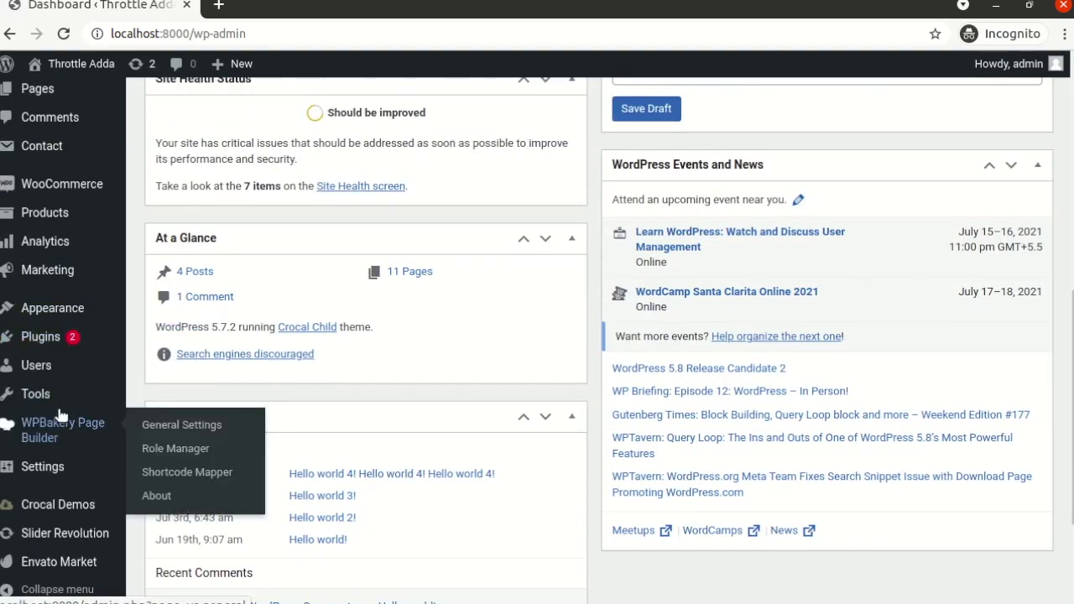
mouse_move(58, 417)
mouse_move(44, 478)
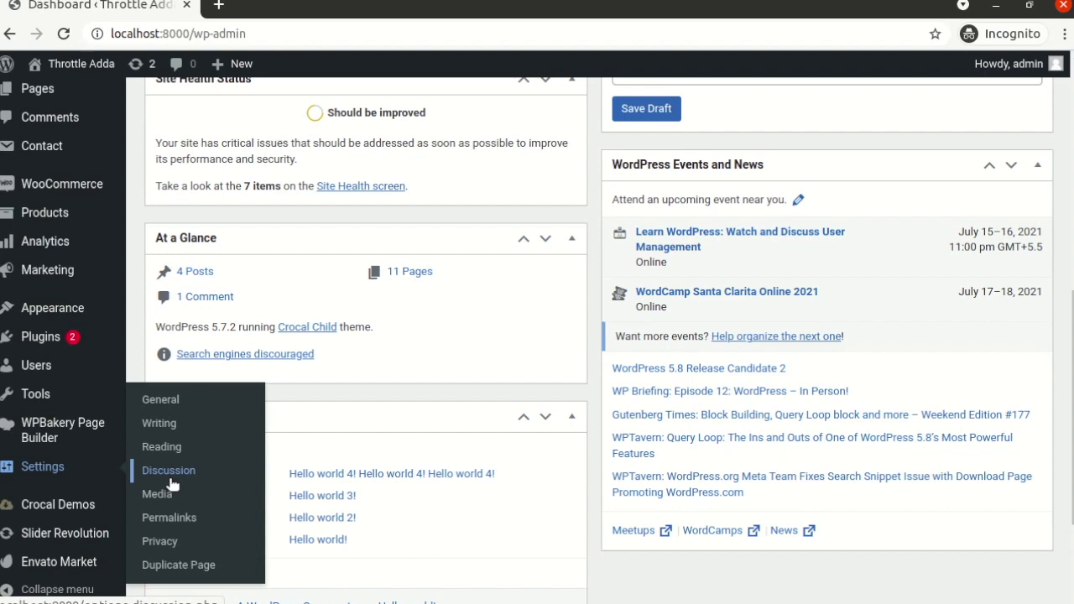
mouse_move(42, 336)
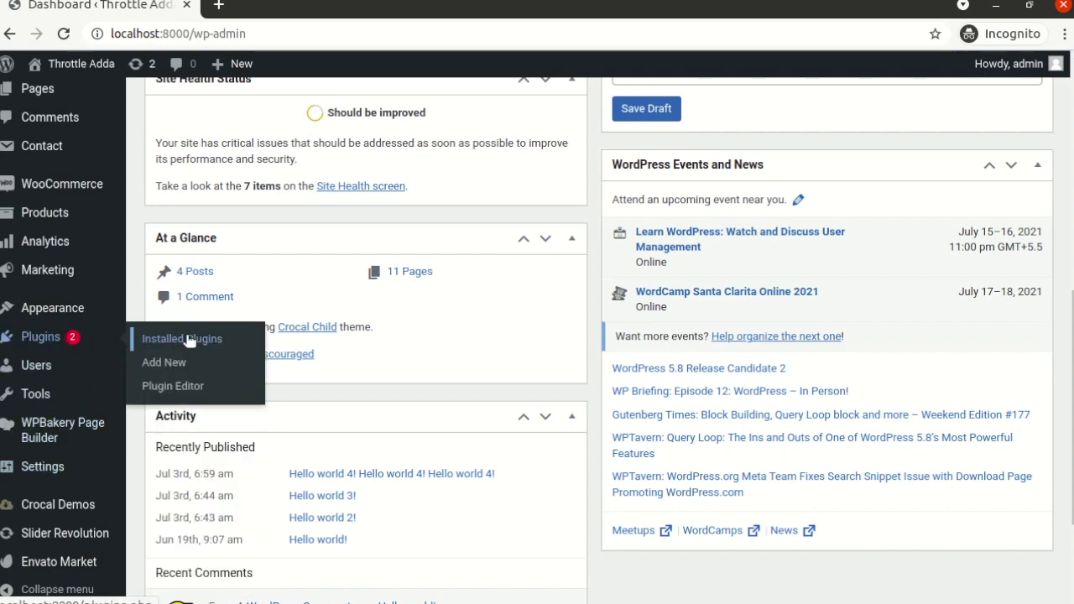
left_click(170, 364)
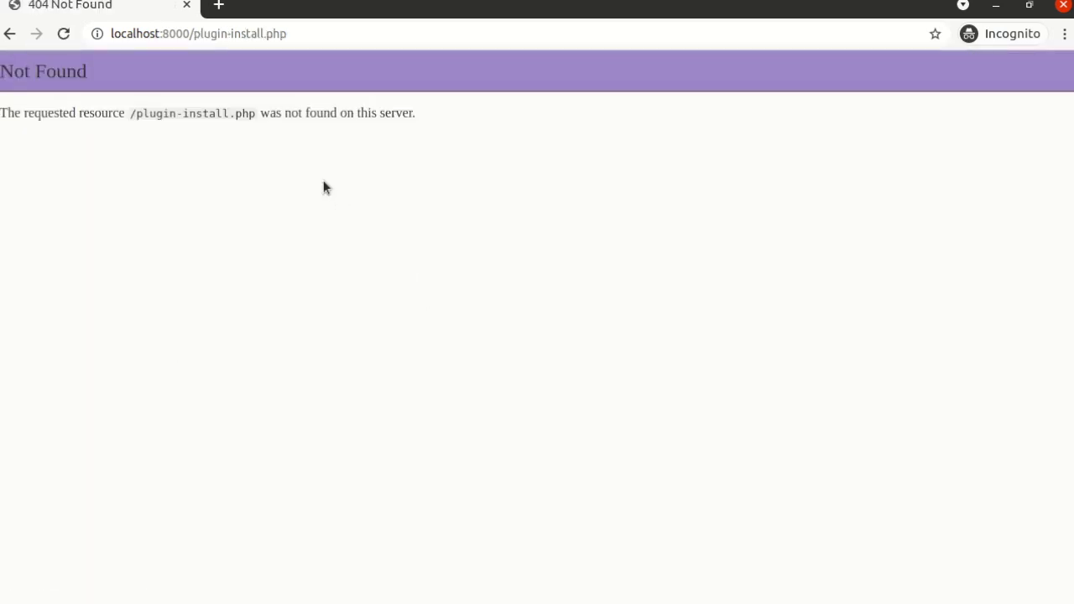
left_click(9, 33)
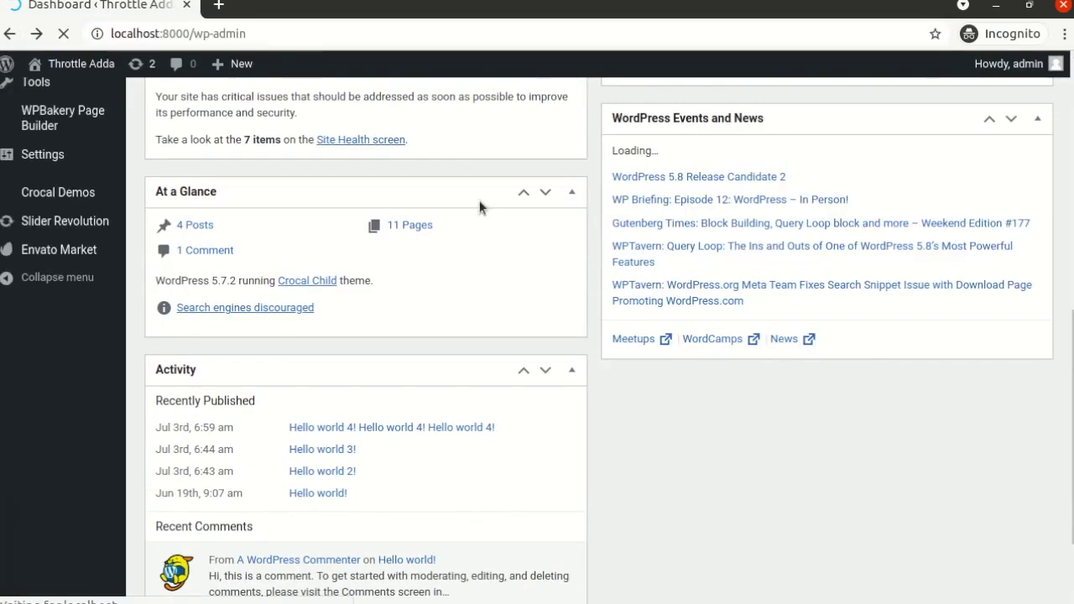
scroll(587, 283, "up", 5)
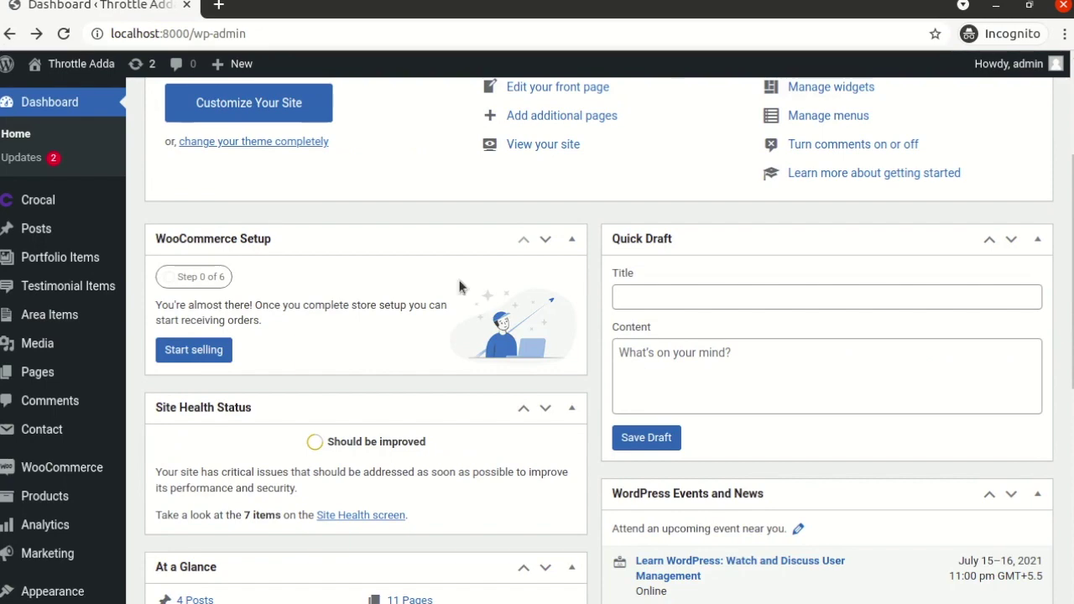
scroll(381, 268, "down", 6)
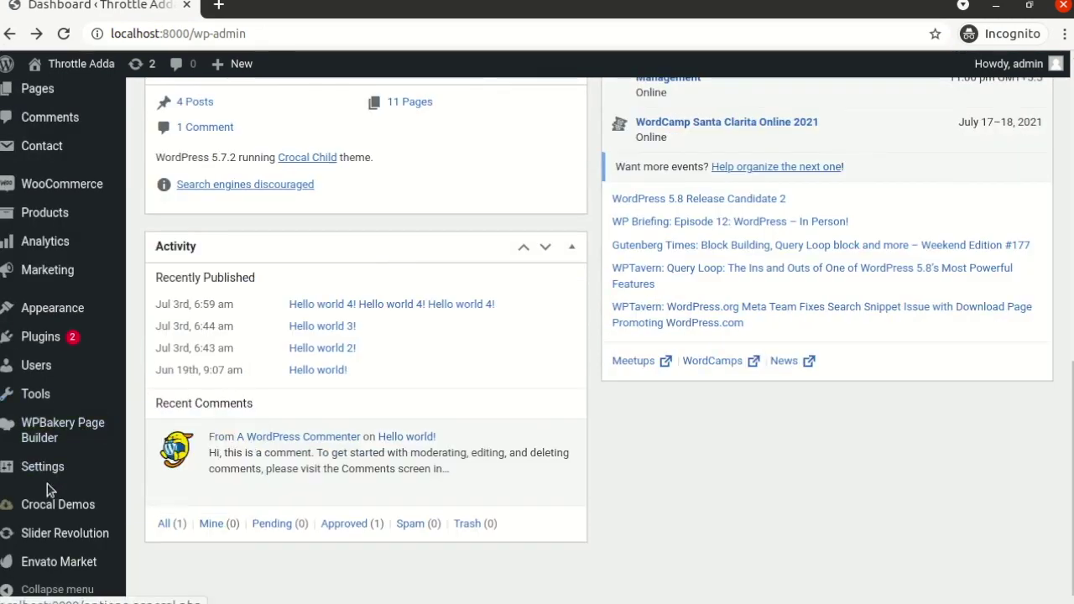
mouse_move(50, 339)
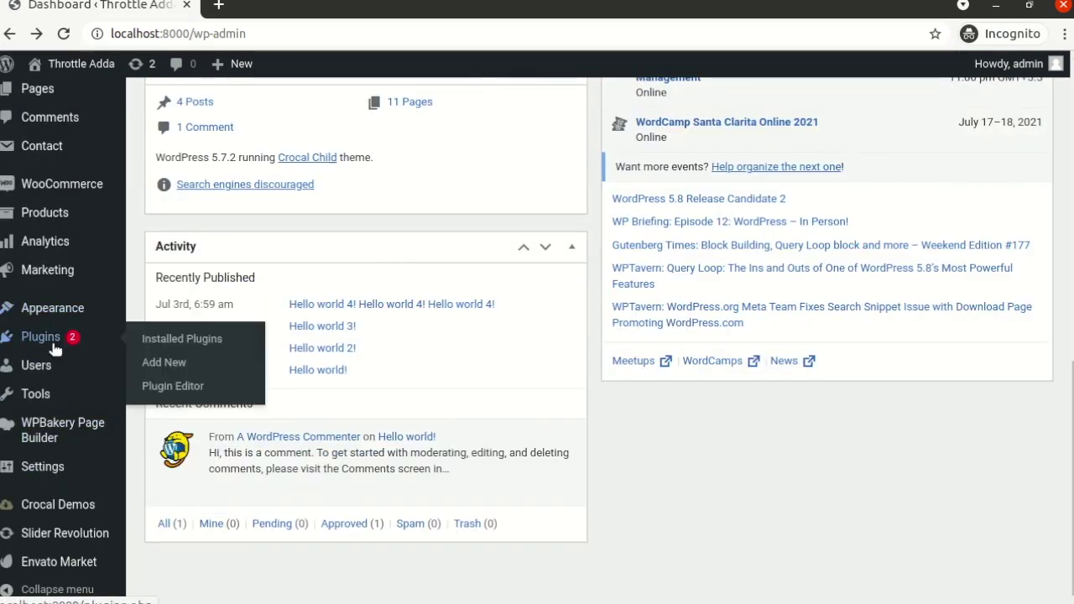
left_click(168, 362)
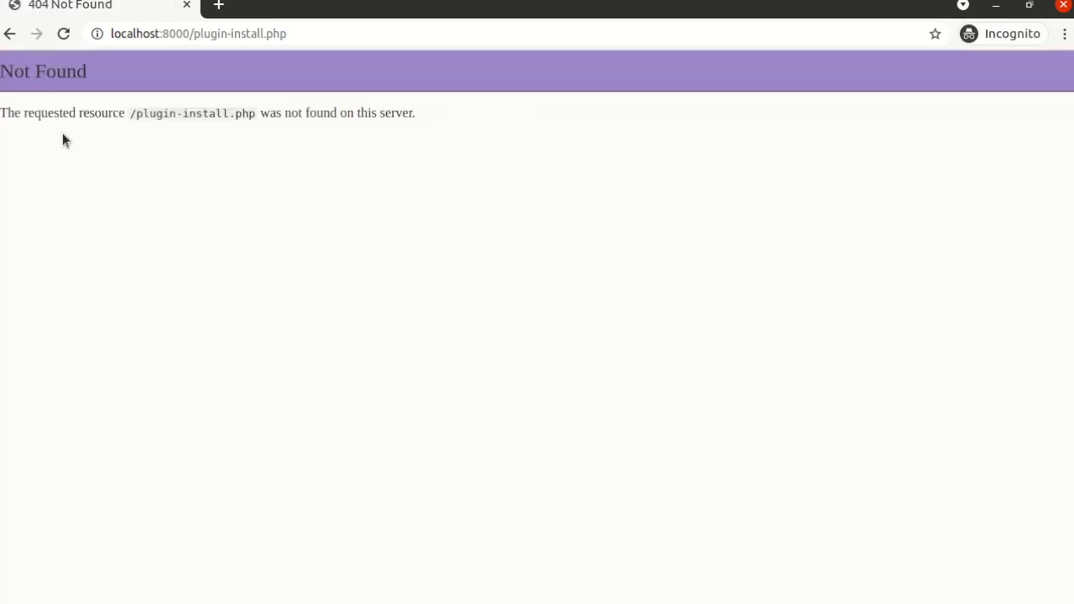
left_click(11, 35)
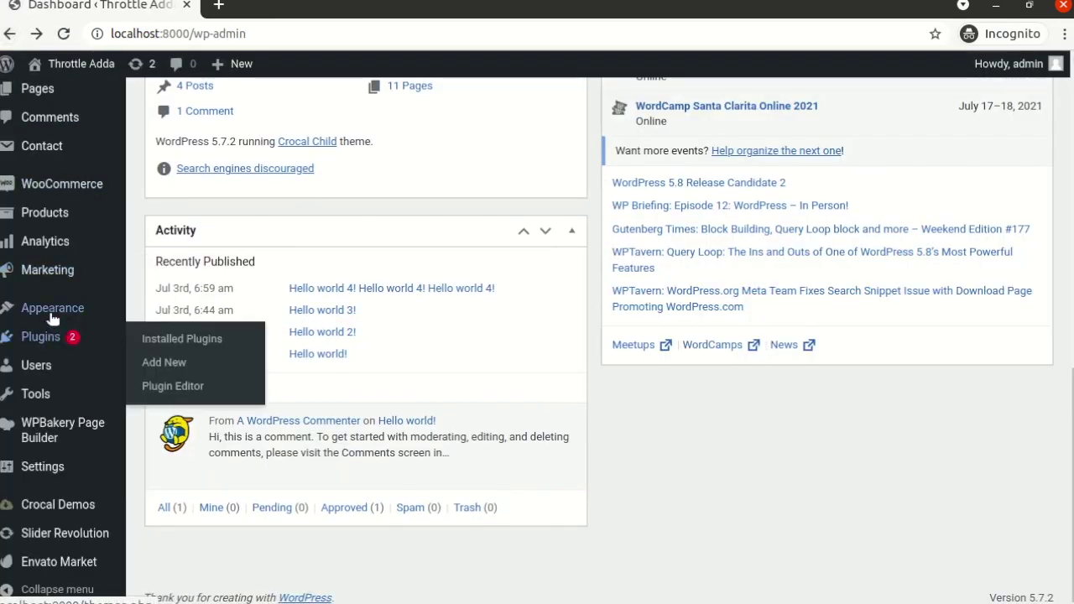
- Open Plugins > Installed Plugins to list the 10 installed plugins
mouse_move(63, 314)
mouse_move(87, 344)
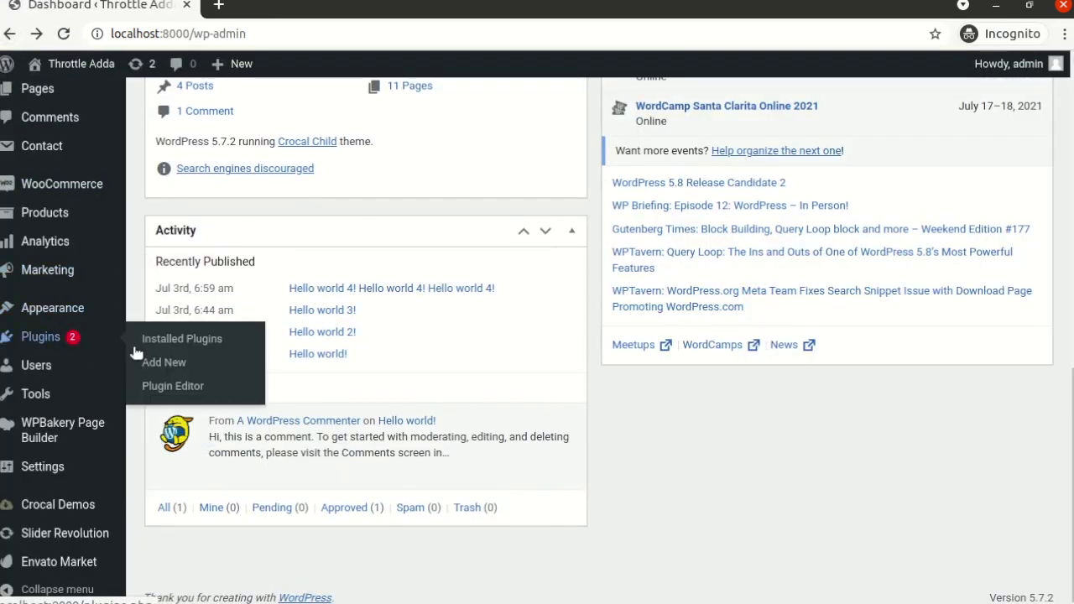
left_click(205, 346)
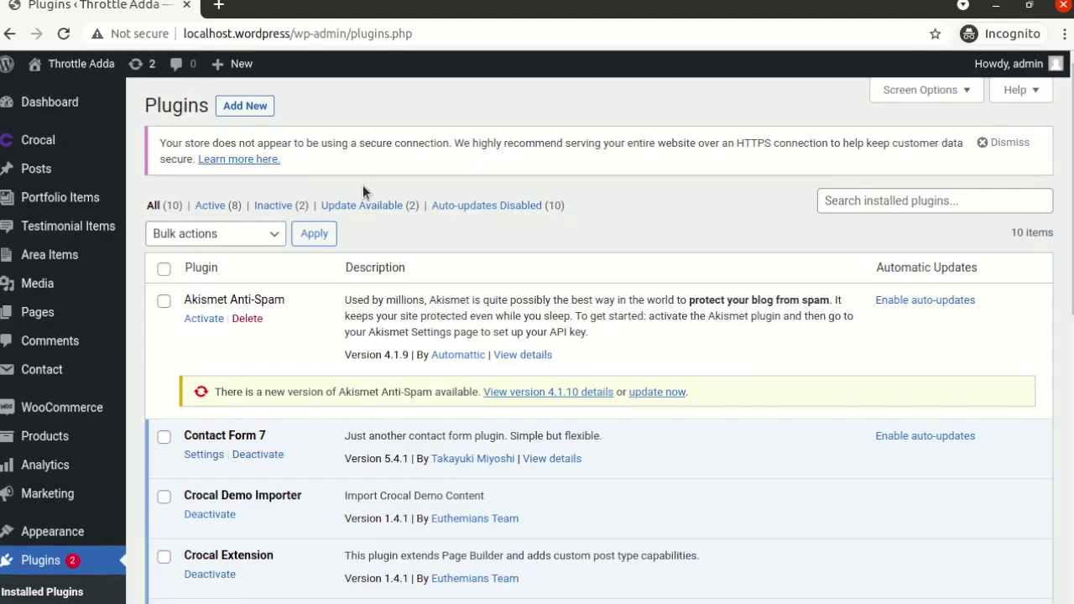
- From the Add New page, search the plugin directory for 'smtp'
left_click(248, 104)
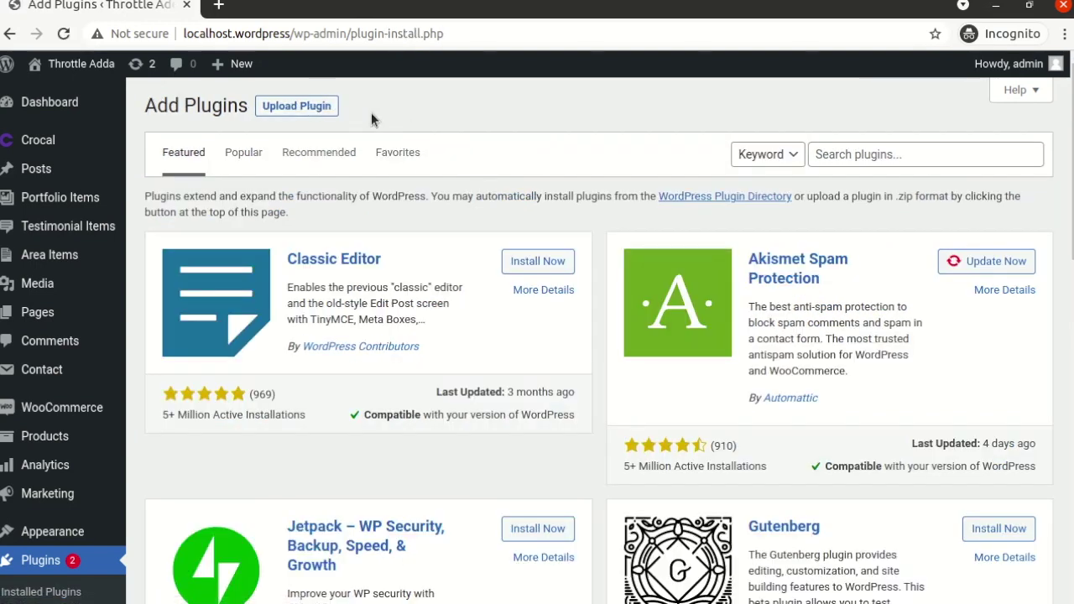
left_click(848, 157)
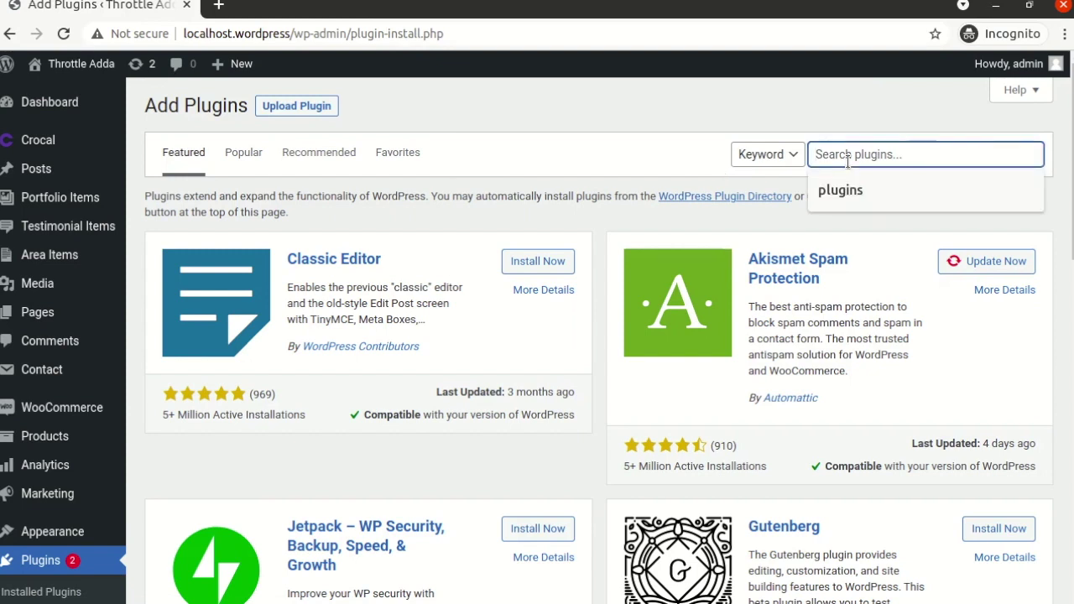
type("smtp")
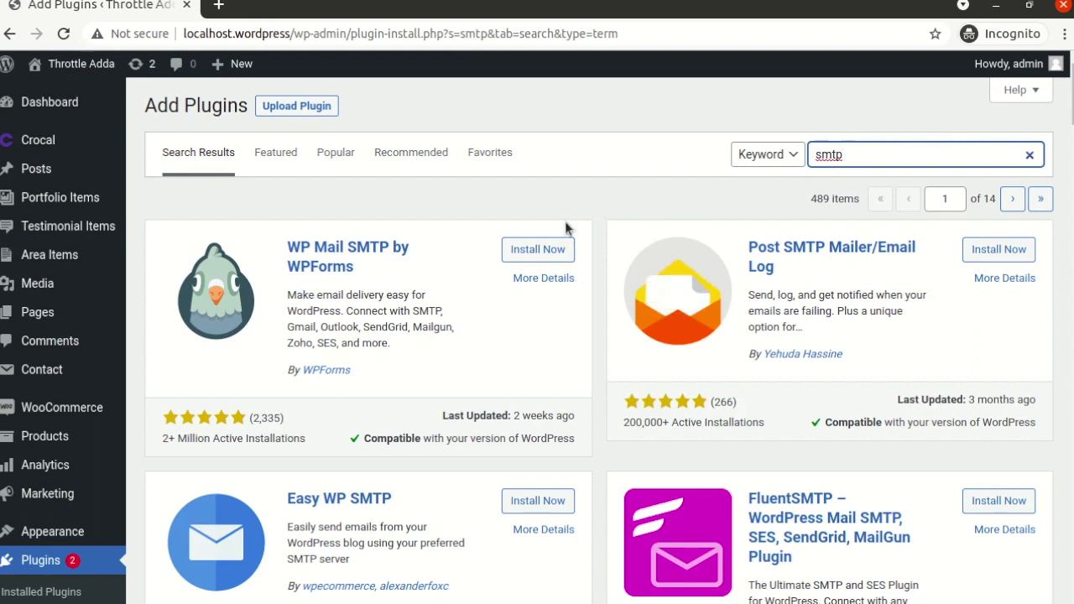
- Start installing WP Mail SMTP, cancel the FTP Connection Information prompt, and switch to wp-config.php
left_click(521, 258)
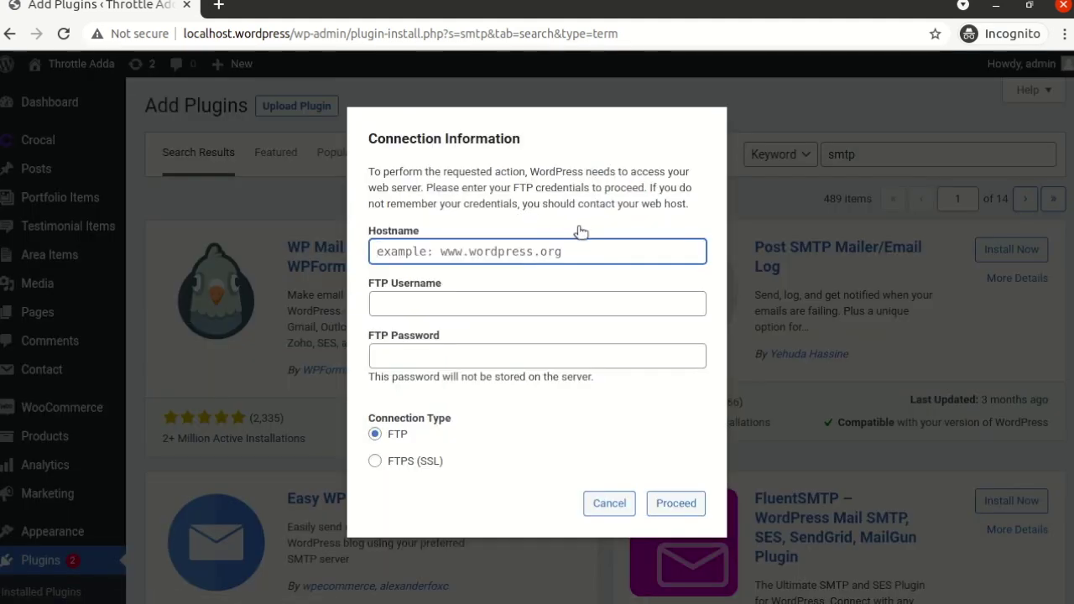
left_click(480, 302)
left_click(530, 286)
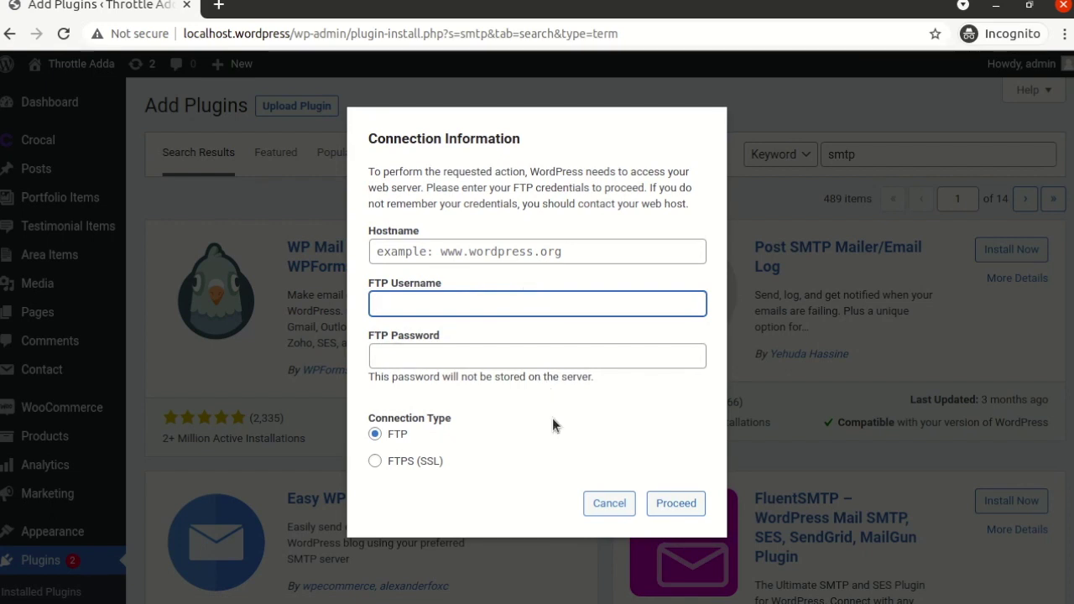
left_click(609, 504)
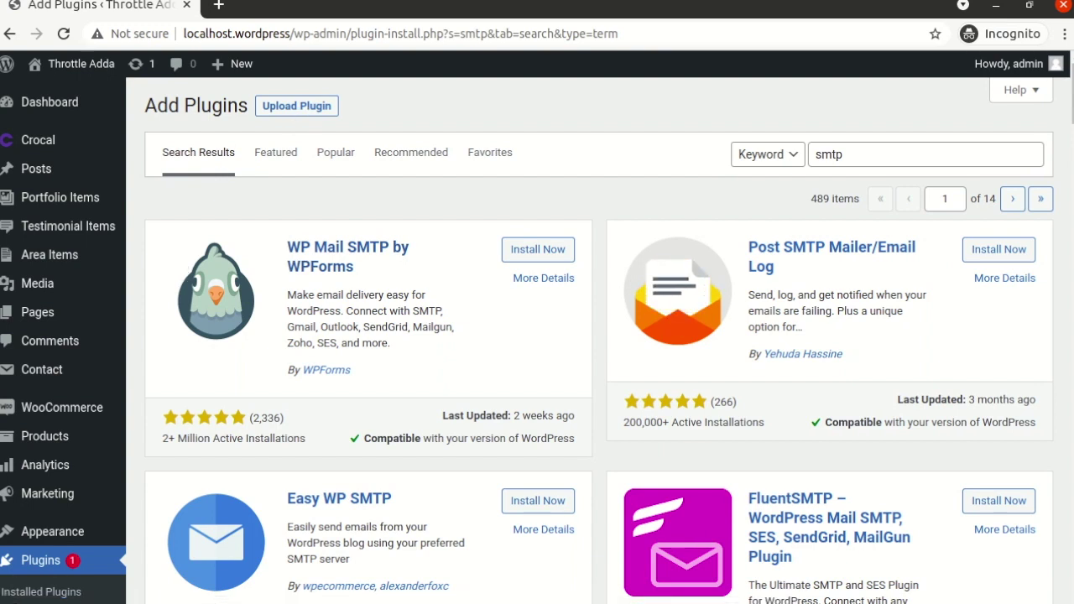
key("alt+Tab")
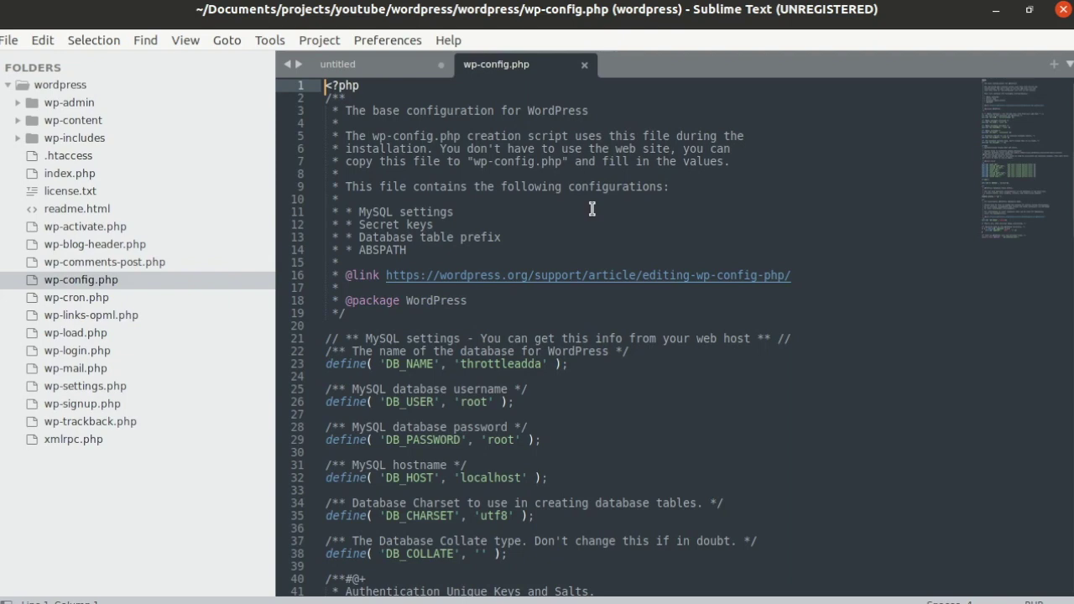
- Scroll wp-config.php to line 60 and select the define('FS_METHOD', 'direct'); line
scroll(591, 209, "down", 15)
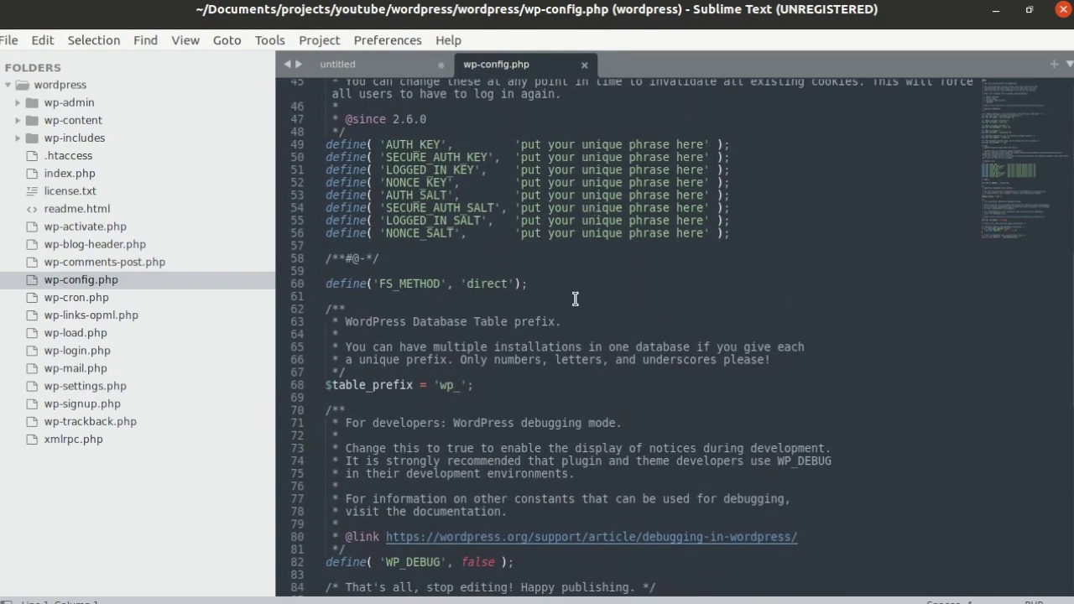
left_click(542, 283)
key("shift+Down")
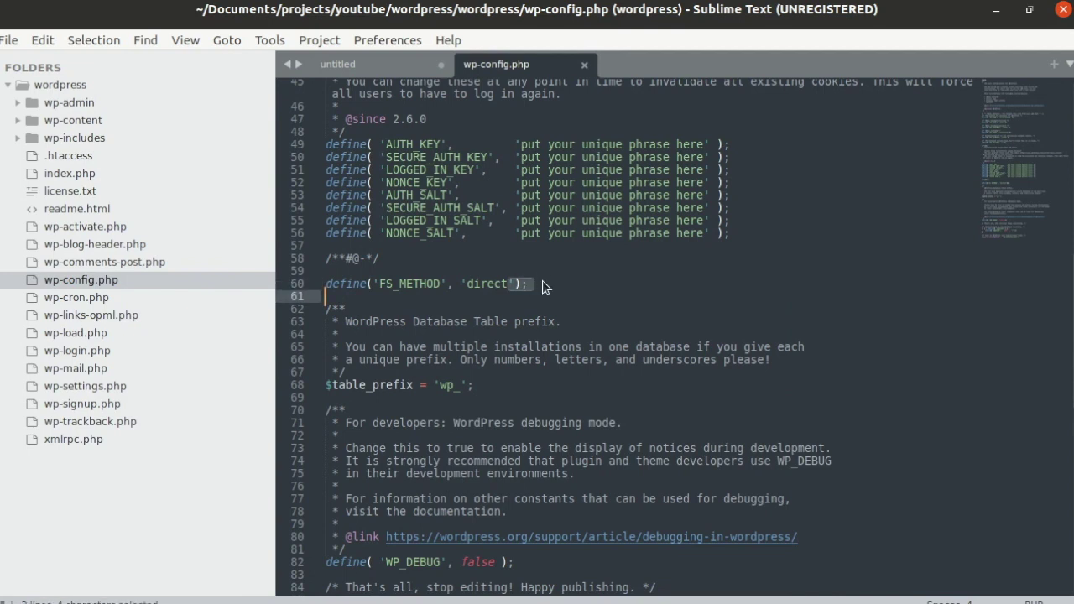
key("shift+Home")
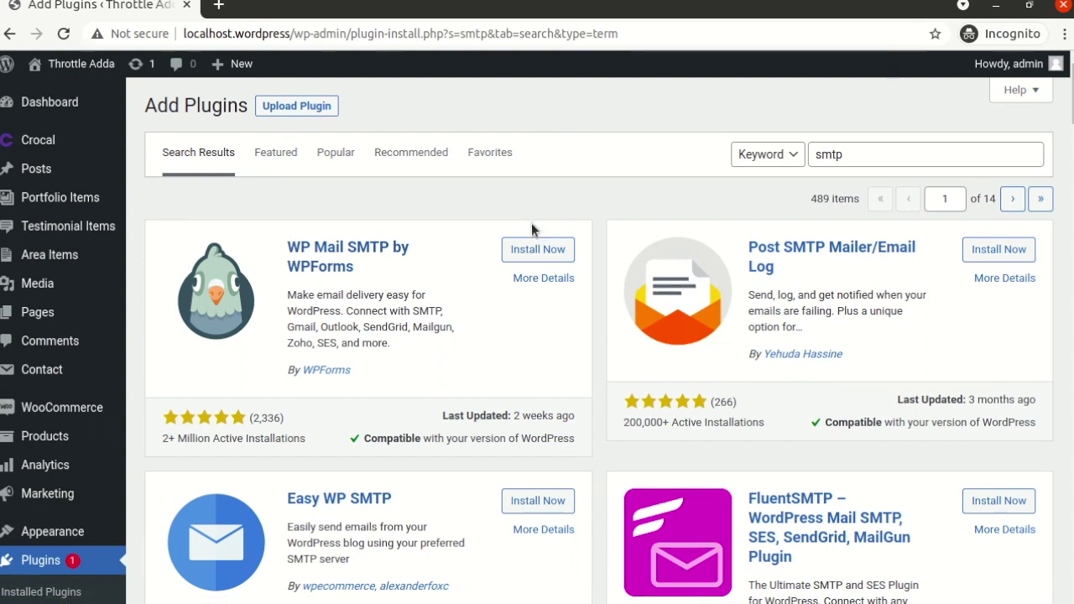
- Install WP Mail SMTP by WPForms without an FTP prompt, then switch to Sublime Text
left_click(525, 249)
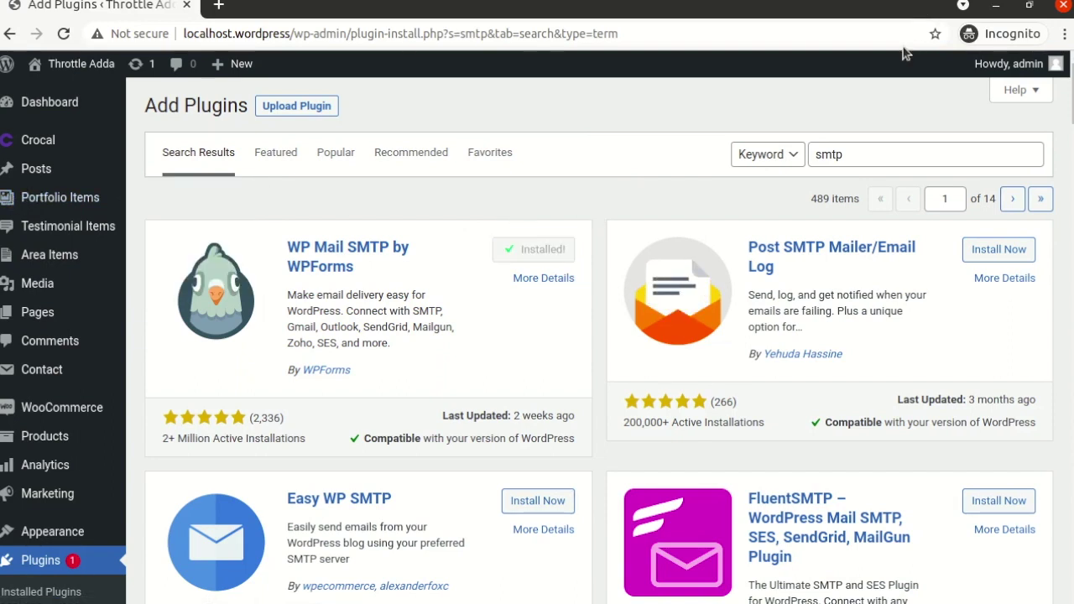
key("alt+Tab")
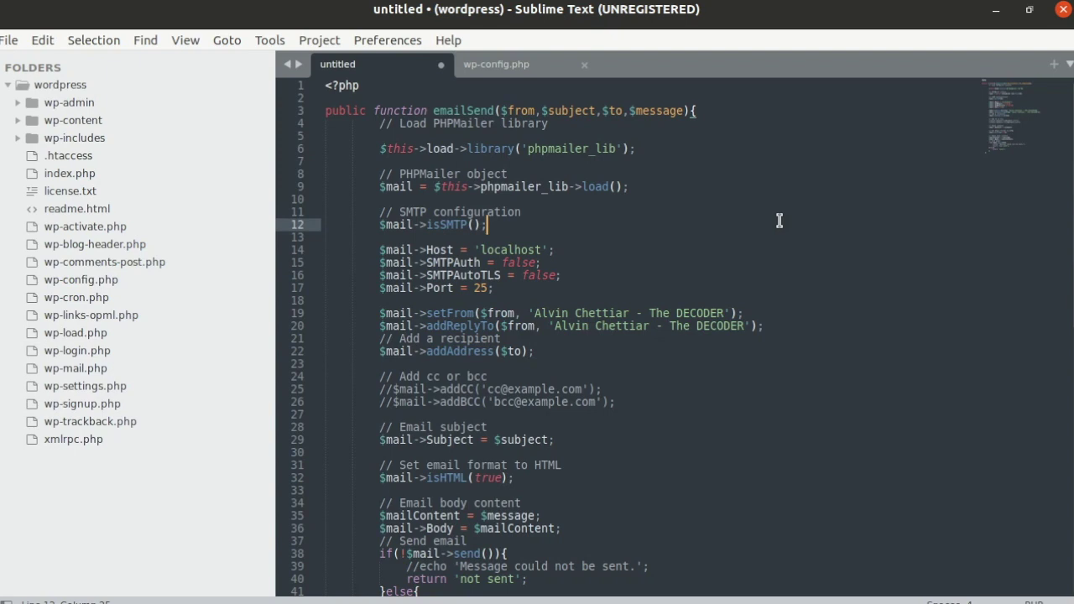
left_click(588, 173)
left_click(657, 151)
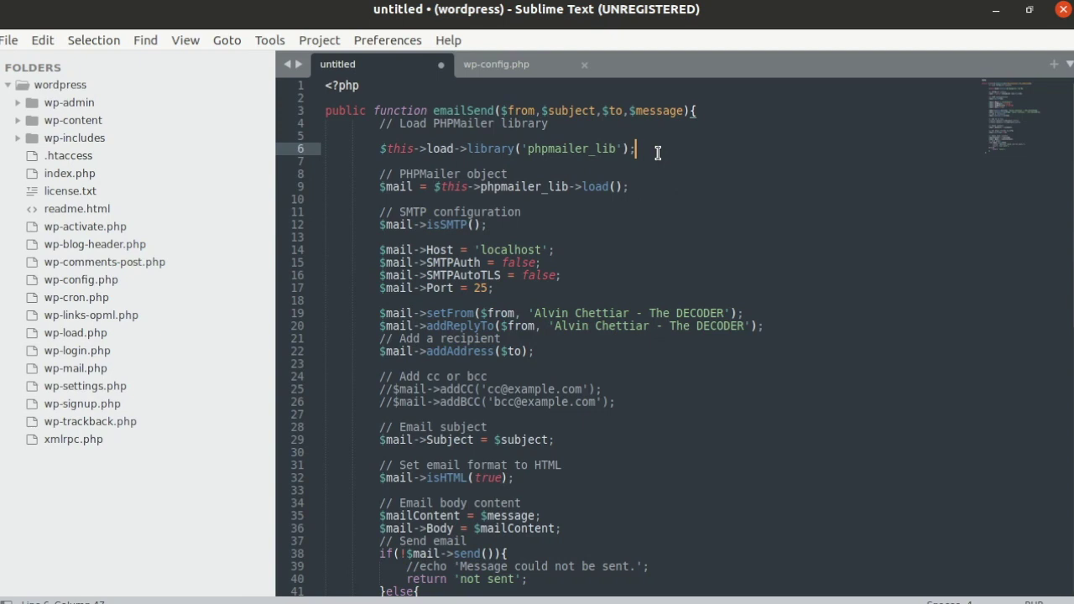
left_click(355, 111)
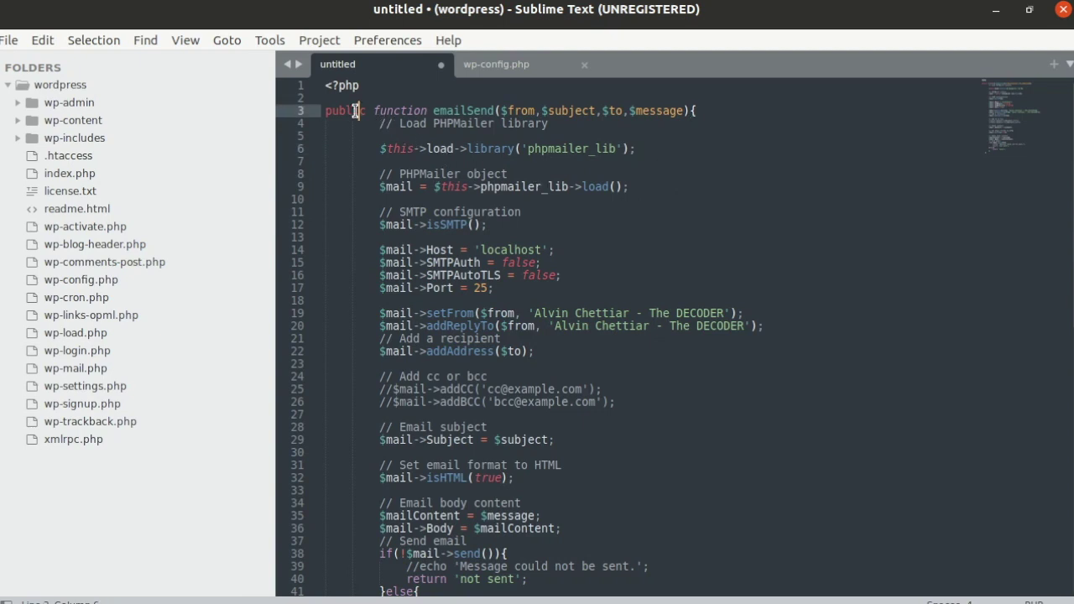
left_click(738, 119)
left_click(761, 109)
key("Down")
key("Down")
key("Down")
key("Down")
key("Down")
key("Down")
key("Down")
key("Down")
key("Down")
key("Down")
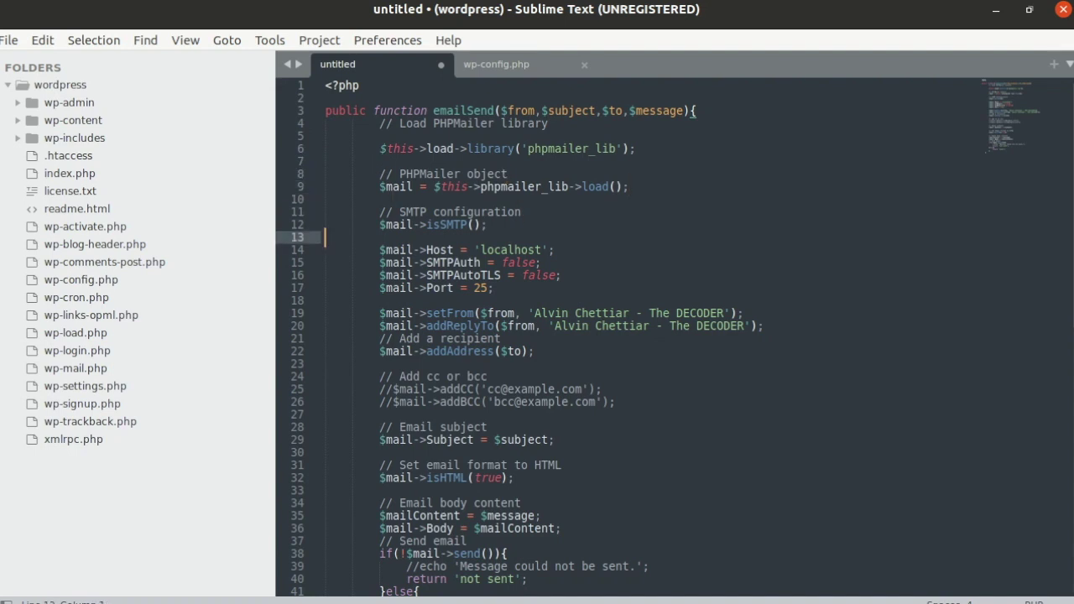
key("Down")
key("Left")
key("Left")
key("Left")
key("Left")
key("Left")
key("Left")
key("Left")
key("Left")
key("Left")
key("Left")
key("Left")
key("Left")
key("Left")
key("Left")
key("Left")
key("Left")
key("Left")
key("Left")
key("Left")
key("Left")
key("Up")
key("Up")
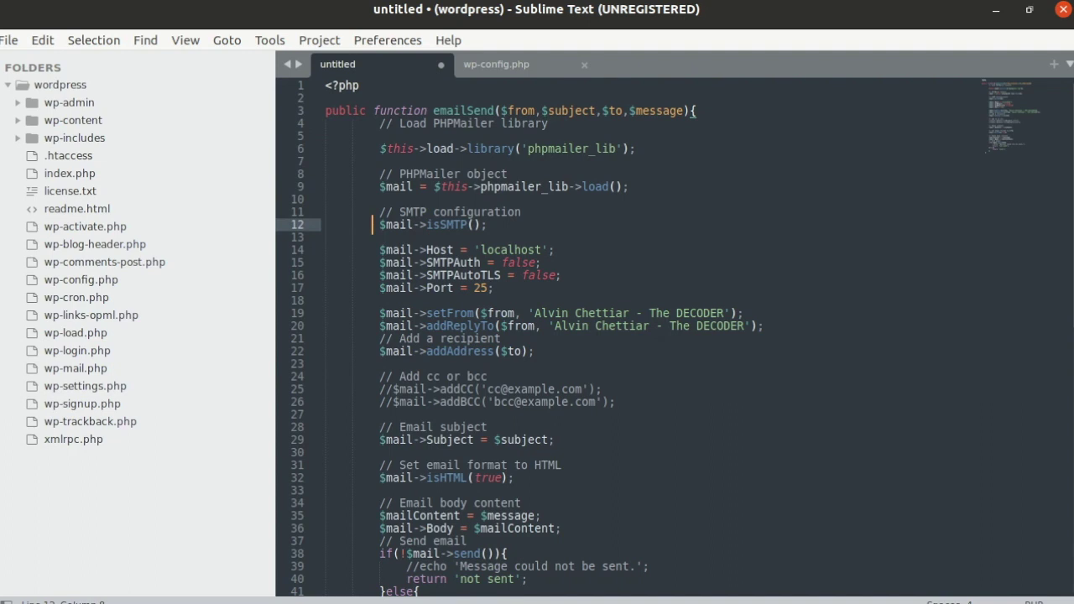
key("Right")
key("shift+Right")
key("shift+Right")
key("shift+Right")
key("shift+Right")
key("shift+Right")
key("shift+Right")
key("shift+Right")
key("shift+Right")
key("shift+Right")
key("shift+Right")
key("shift+Right")
key("shift+Right")
key("shift+Right")
key("shift+Right")
key("shift+Right")
key("shift+Right")
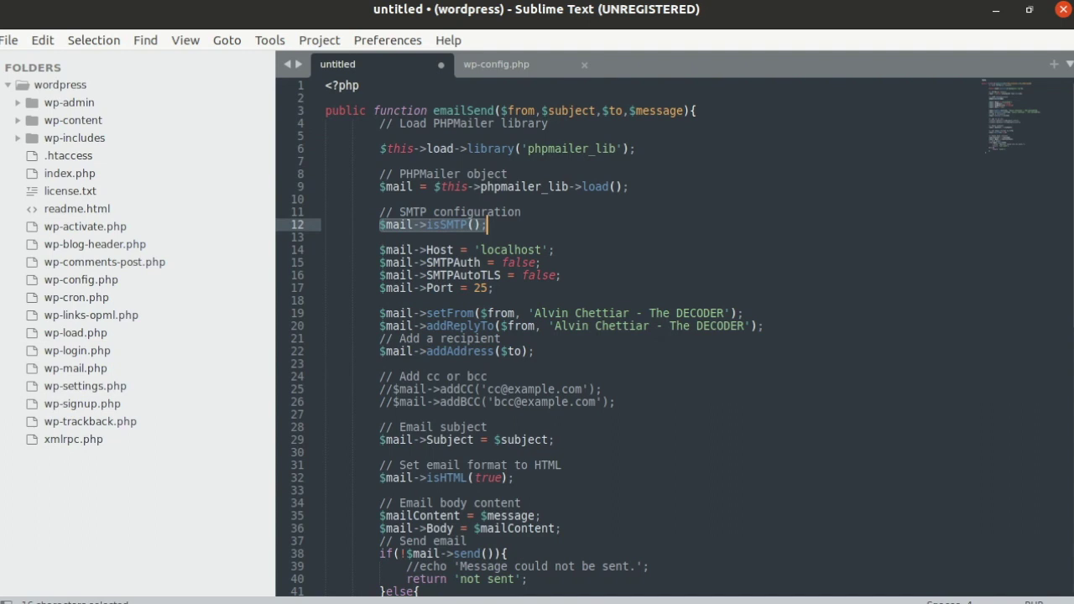
key("Down")
key("Down")
key("Right")
key("Right")
key("Right")
key("Right")
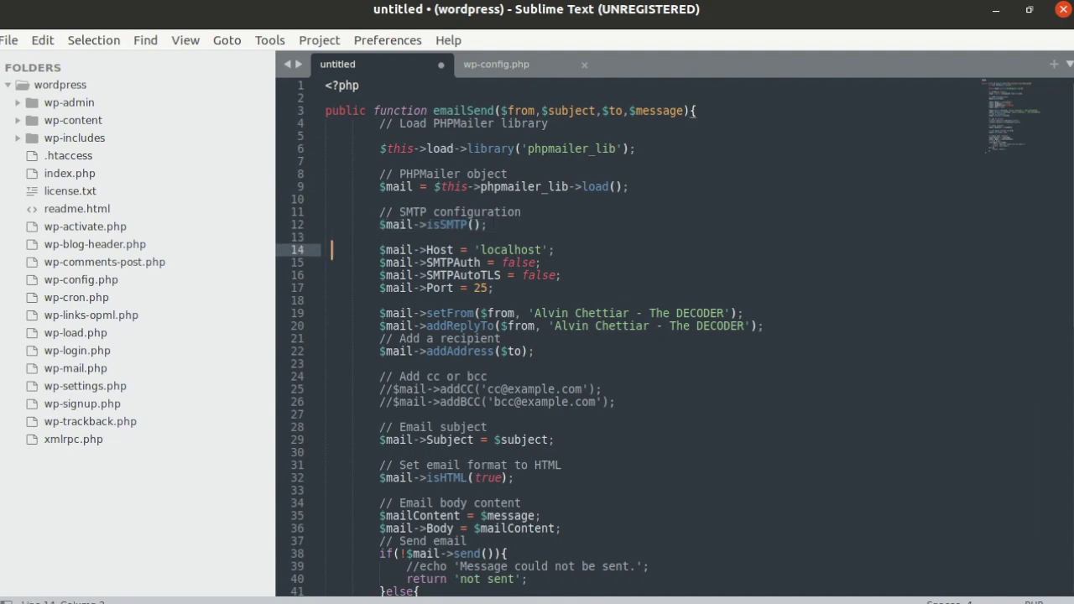
key("Left")
key("Left")
key("shift+Down")
key("shift+Down")
key("shift+Down")
key("shift+Right")
key("shift+Right")
key("shift+Right")
key("shift+Right")
key("shift+Right")
key("shift+Right")
key("shift+Right")
key("shift+Right")
key("shift+Right")
key("shift+Right")
key("shift+Right")
key("shift+Right")
key("shift+Right")
key("shift+Right")
key("shift+Right")
key("shift+Right")
key("shift+Right")
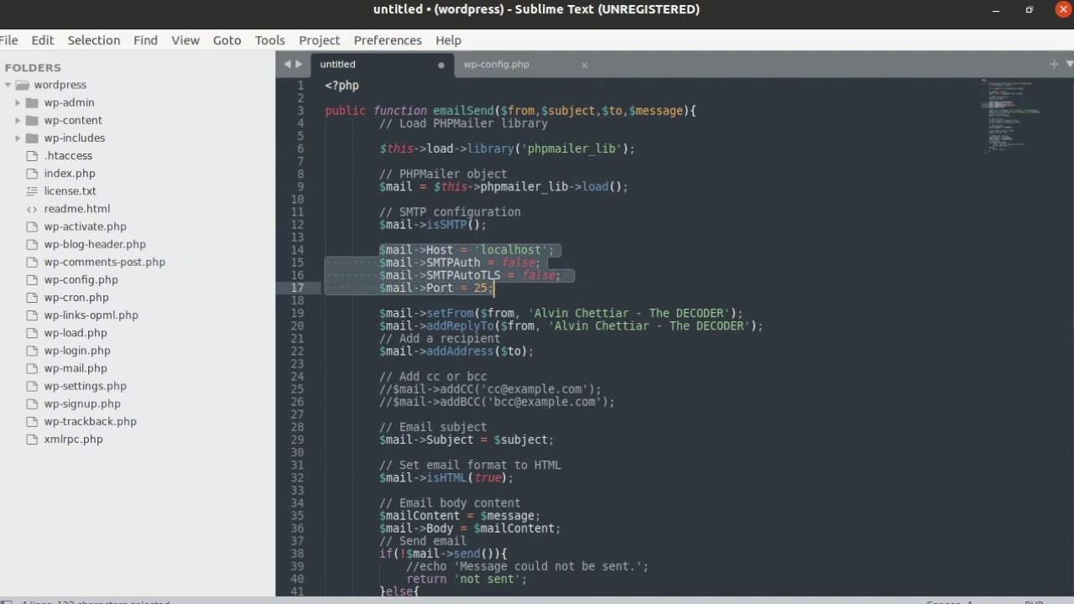
key("Right")
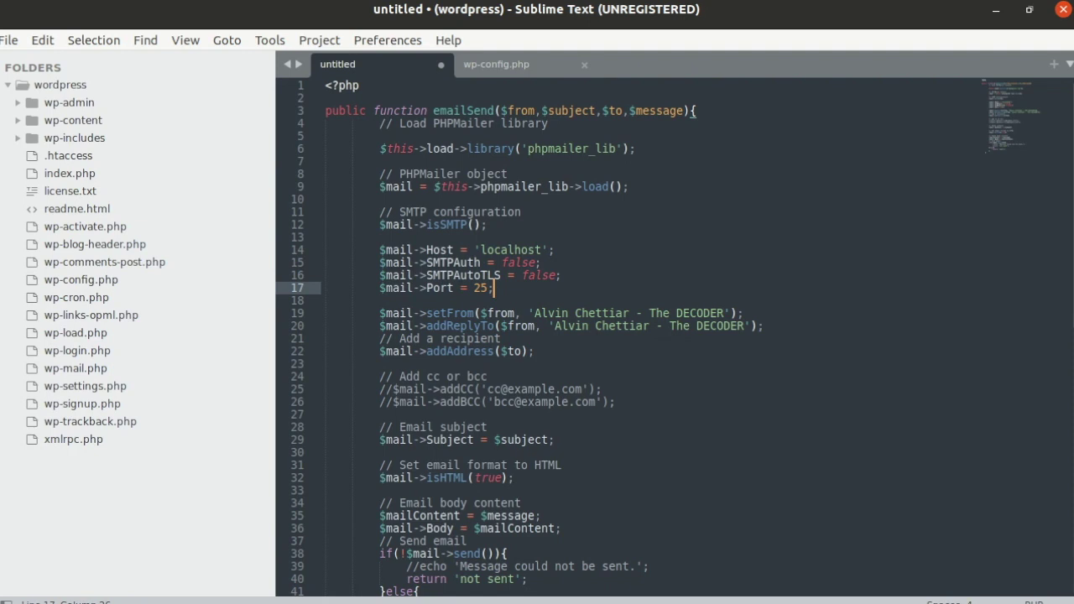
key("Up")
key("Up")
key("Up")
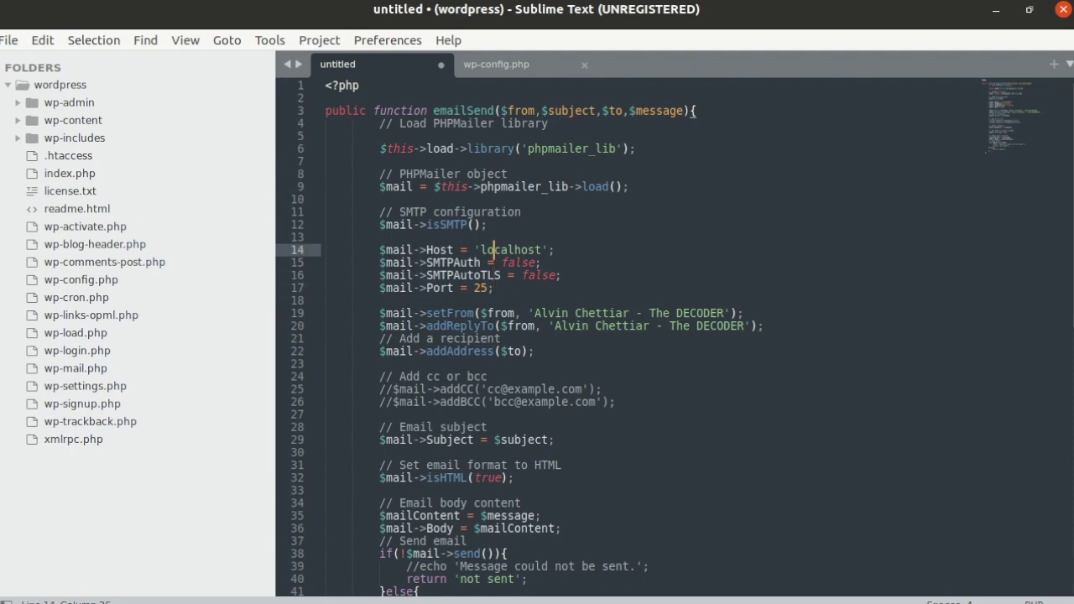
key("Left")
key("Left")
key("Left")
key("Left")
key("Left")
key("Left")
key("Left")
key("Left")
key("Left")
key("Left")
key("Left")
key("Right")
key("Right")
key("Right")
key("Right")
key("Right")
key("Right")
key("Right")
key("Right")
key("Right")
key("Right")
key("Right")
key("Right")
key("Right")
key("Left")
key("Left")
key("Left")
key("Left")
key("Down")
key("Right")
key("Right")
key("Right")
key("Right")
key("Right")
key("Right")
key("Down")
key("Left")
key("Left")
key("Left")
key("Left")
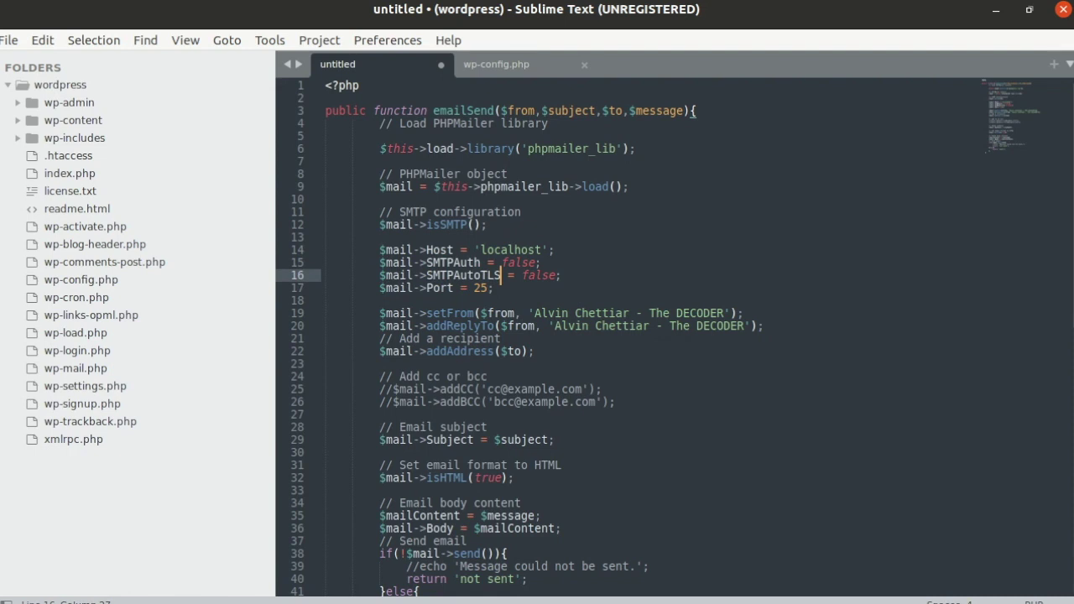
key("Down")
key("Left")
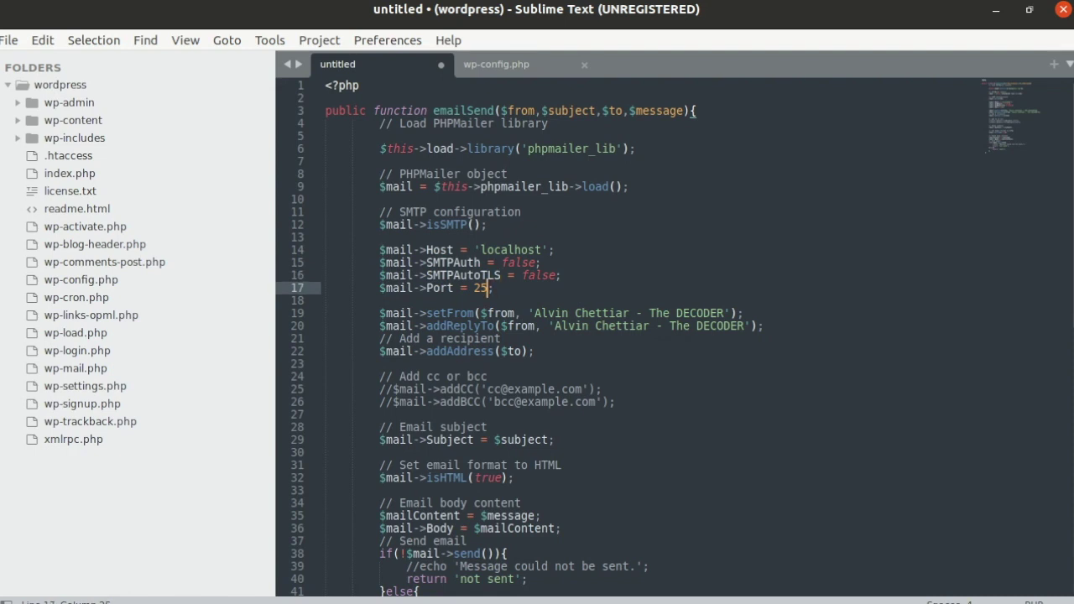
key("Right")
key("shift+Up")
key("shift+Up")
key("shift+Up")
key("shift+Left")
key("shift+Left")
key("shift+Left")
key("shift+Left")
key("shift+Left")
key("shift+Left")
key("shift+Left")
key("shift+Left")
key("shift+Left")
key("shift+Left")
key("shift+Left")
key("shift+Left")
key("shift+Left")
key("shift+Left")
key("shift+Left")
key("shift+Left")
key("shift+Left")
key("Right")
left_click_drag(494, 287, 486, 263)
left_click_drag(481, 262, 379, 249)
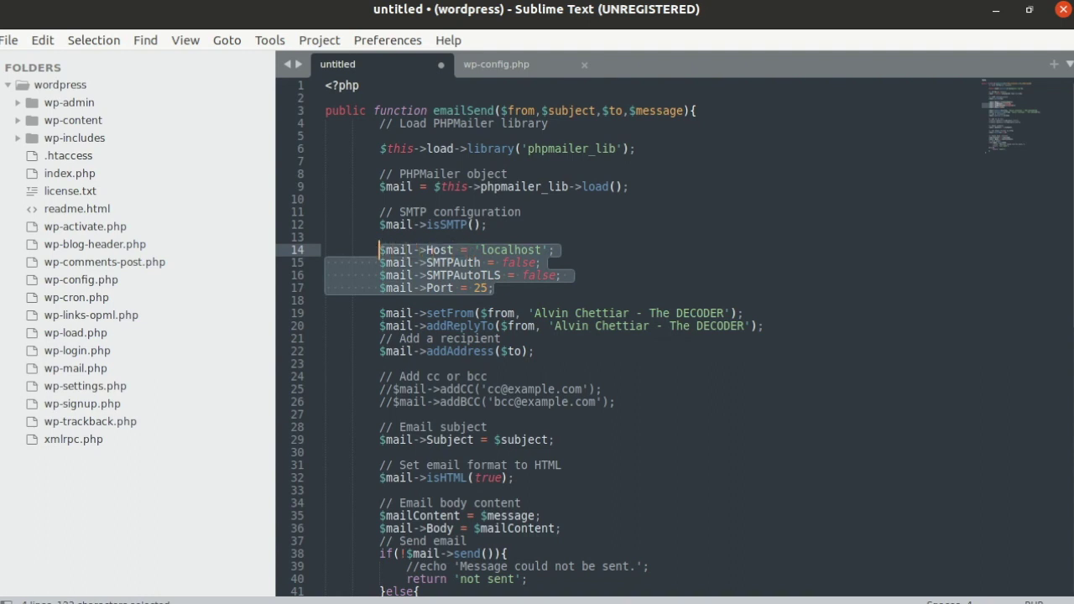
left_click(495, 288)
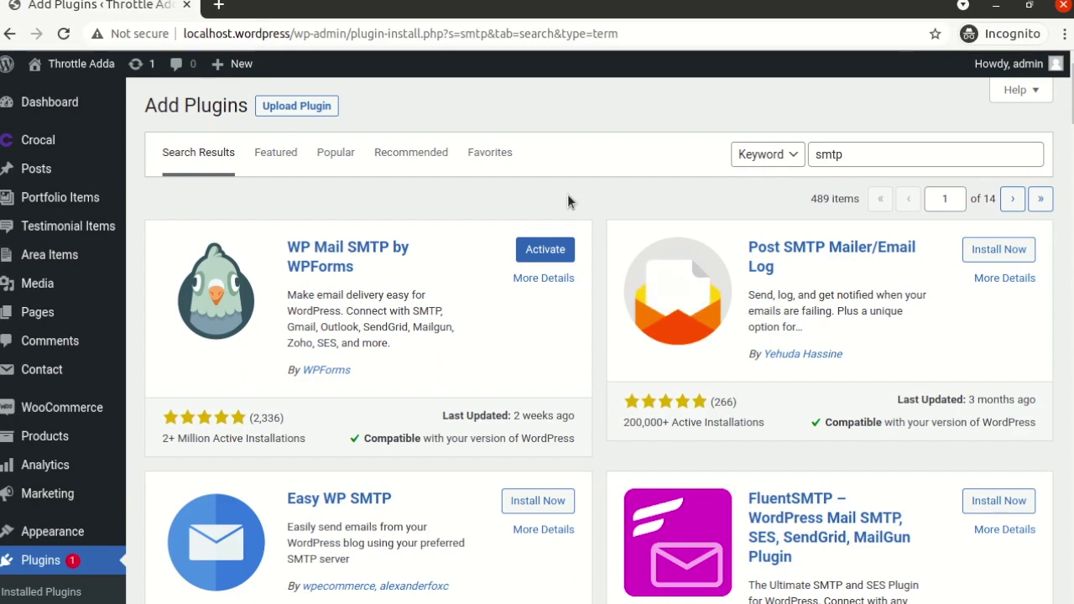
- Activate WP Mail SMTP by WPForms from the 'smtp' search results
left_click(545, 250)
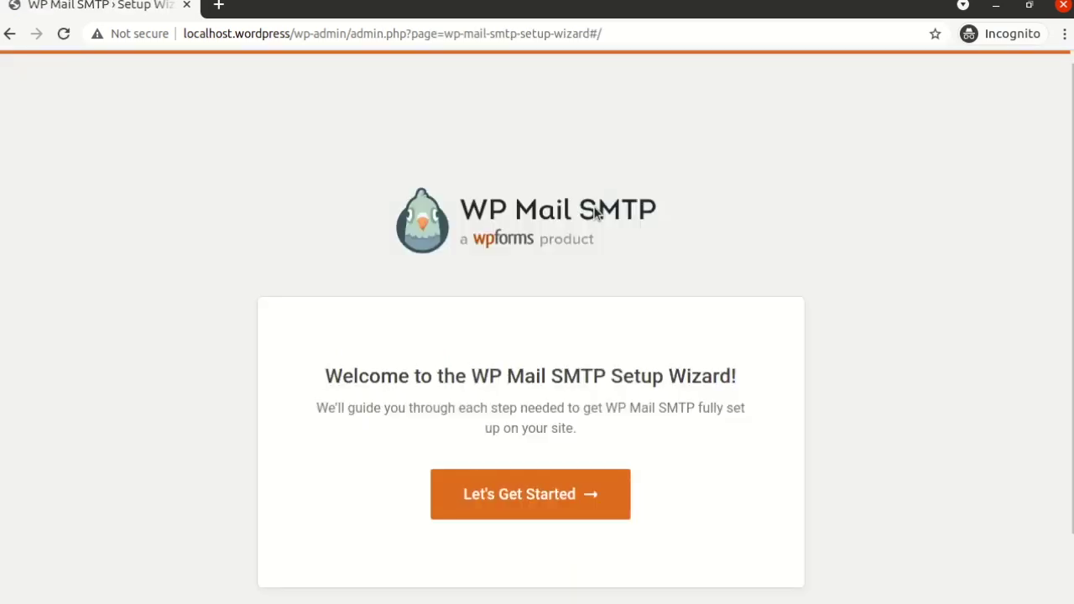
- Launch the WP Mail SMTP setup wizard with Let's Get Started
scroll(552, 377, "down", 2)
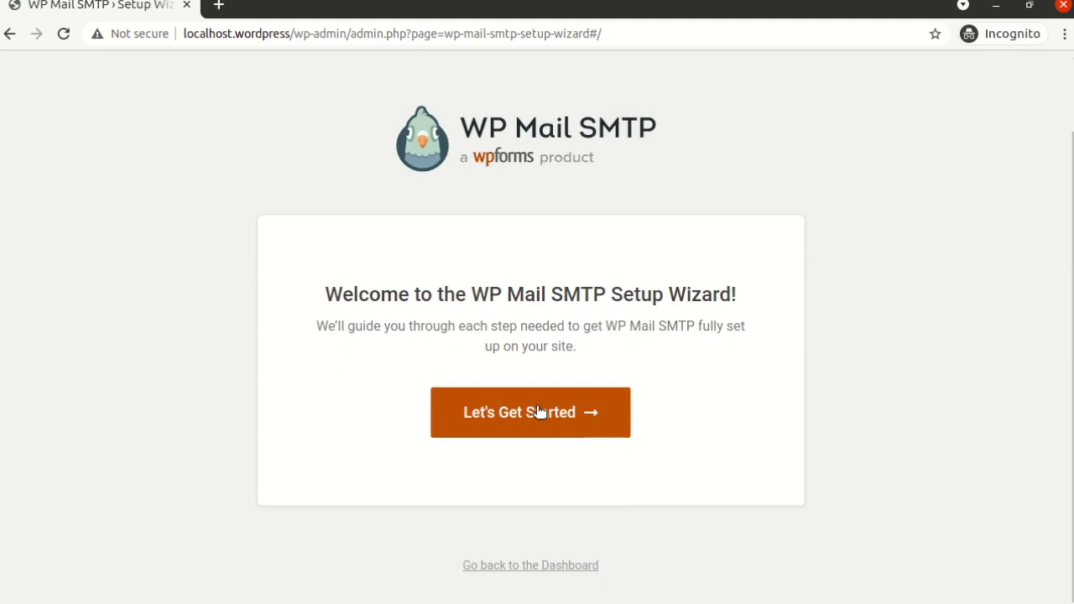
left_click(538, 411)
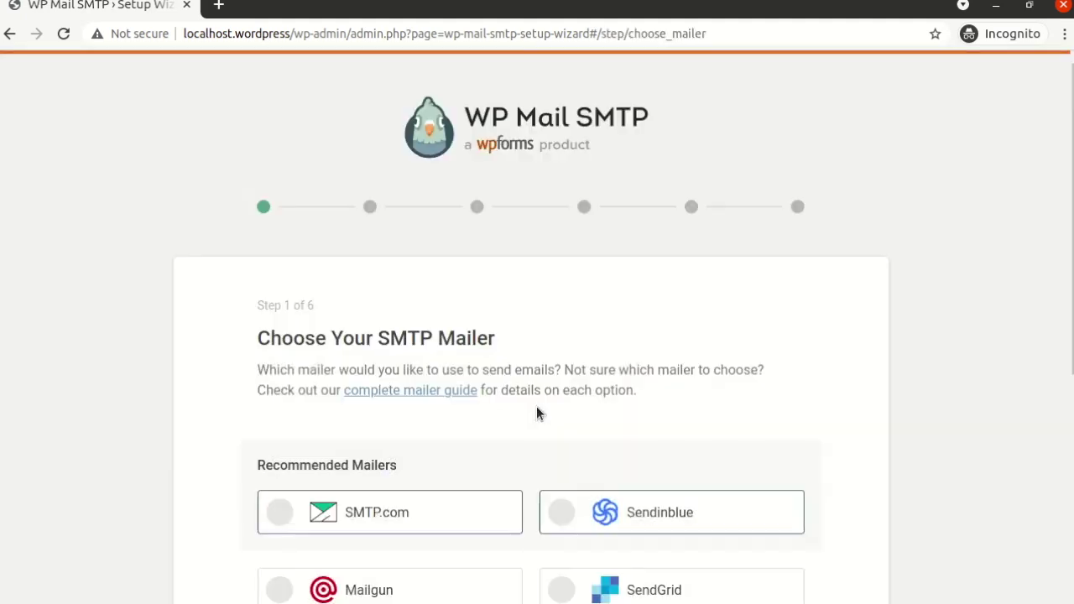
scroll(558, 286, "down", 4)
scroll(553, 302, "up", 4)
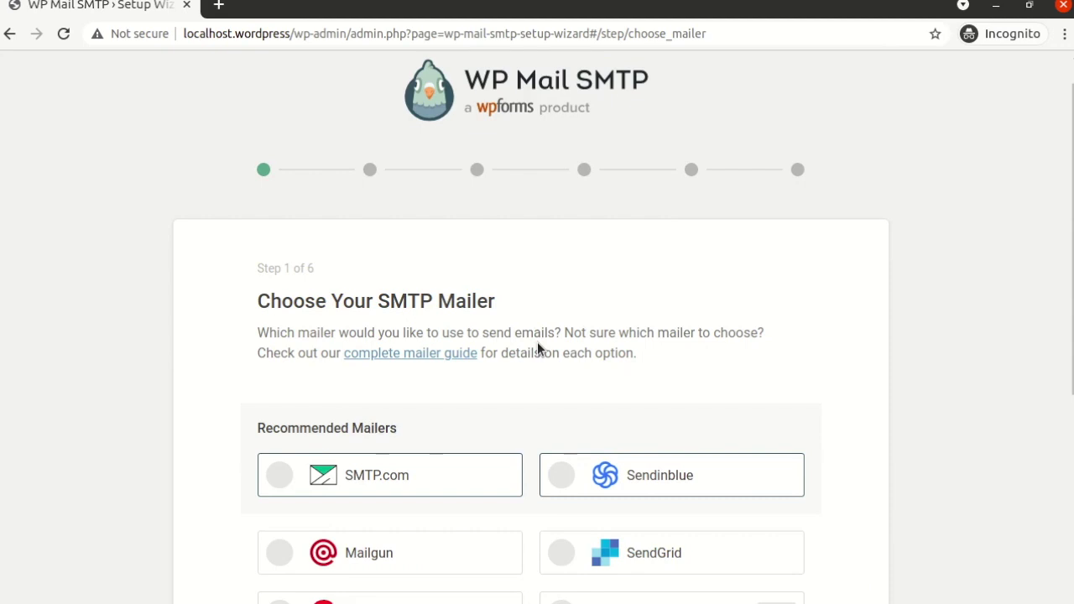
scroll(538, 349, "down", 2)
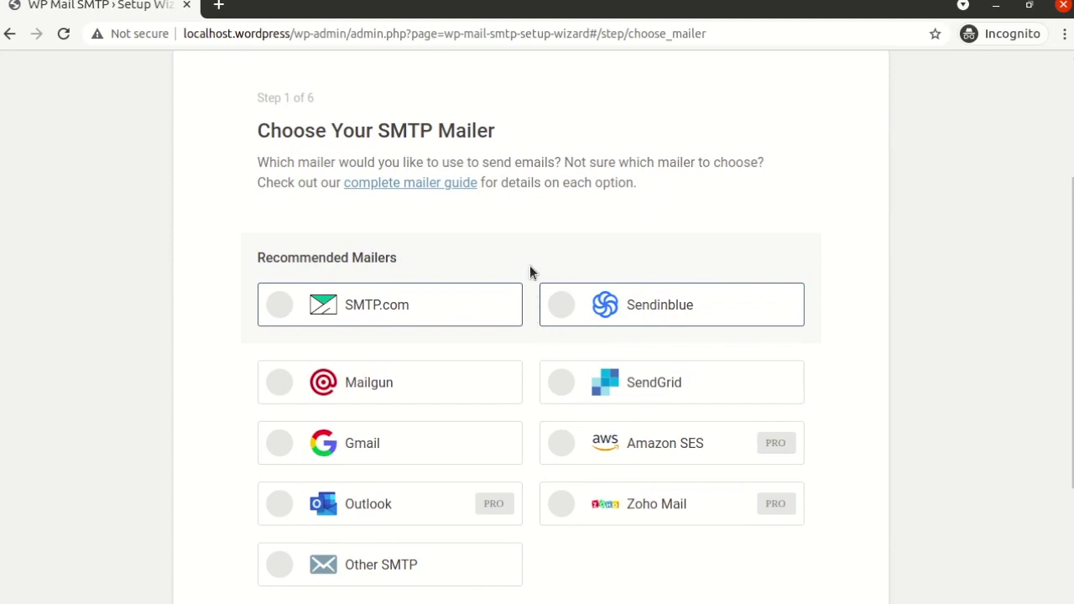
scroll(530, 271, "down", 1)
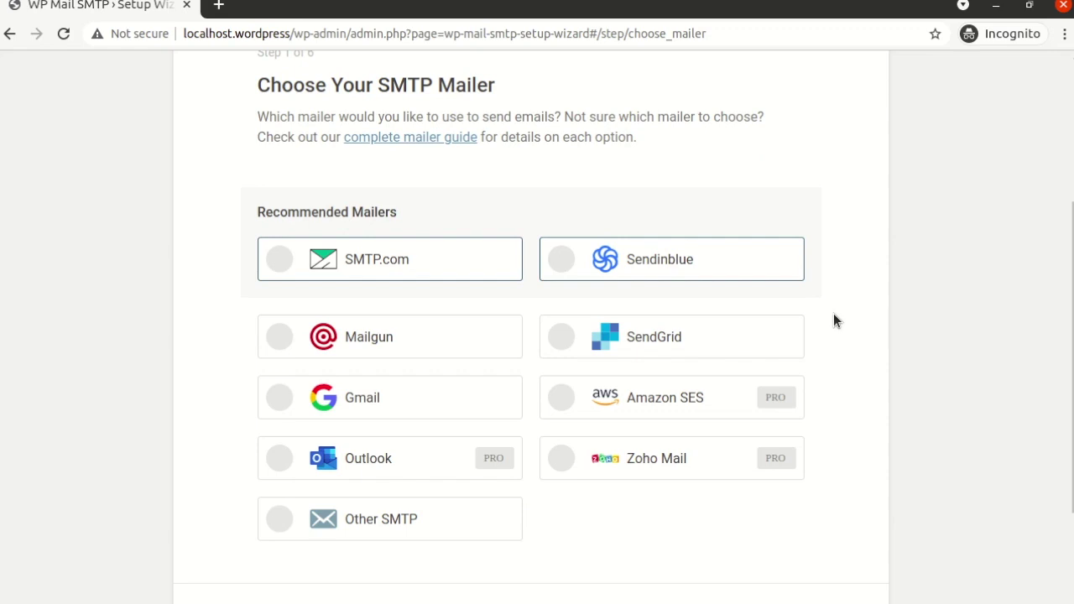
scroll(833, 321, "down", 1)
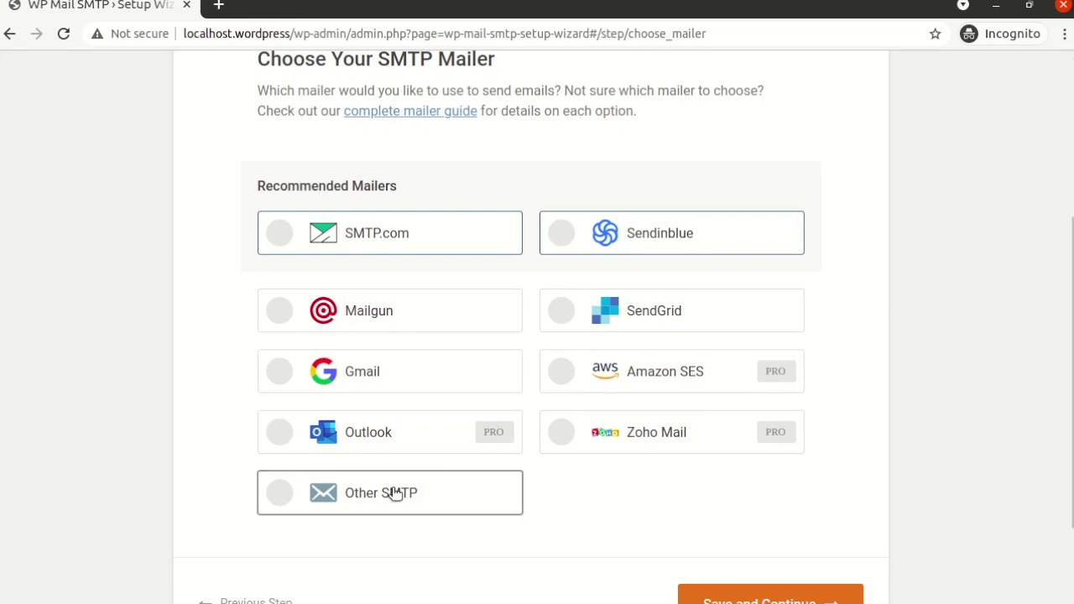
- Choose Other SMTP as the mailer and save to continue to Step 2
left_click(277, 492)
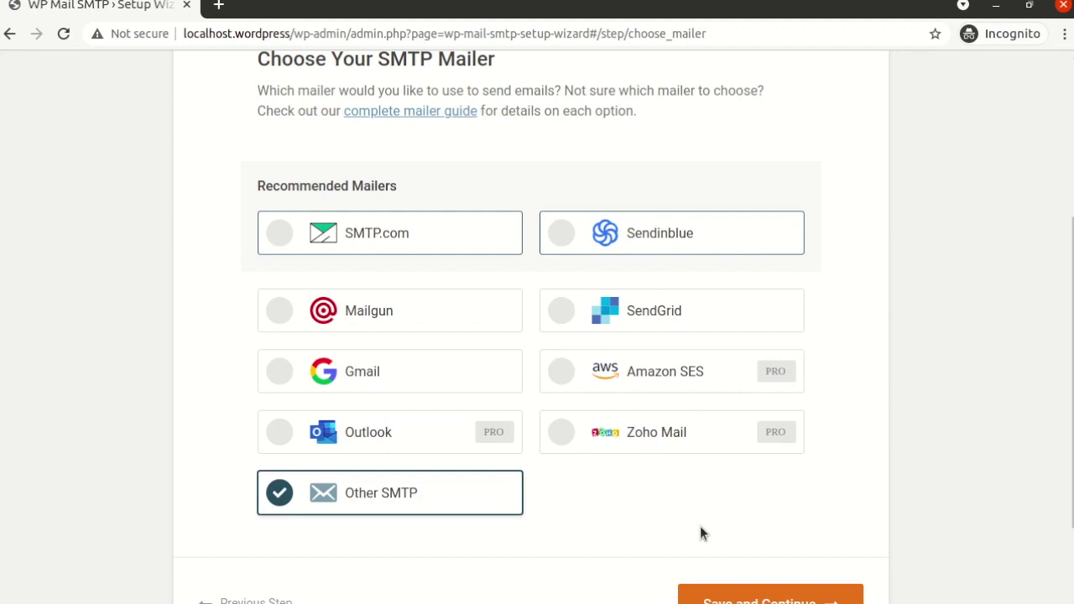
scroll(700, 533, "down", 2)
left_click(738, 517)
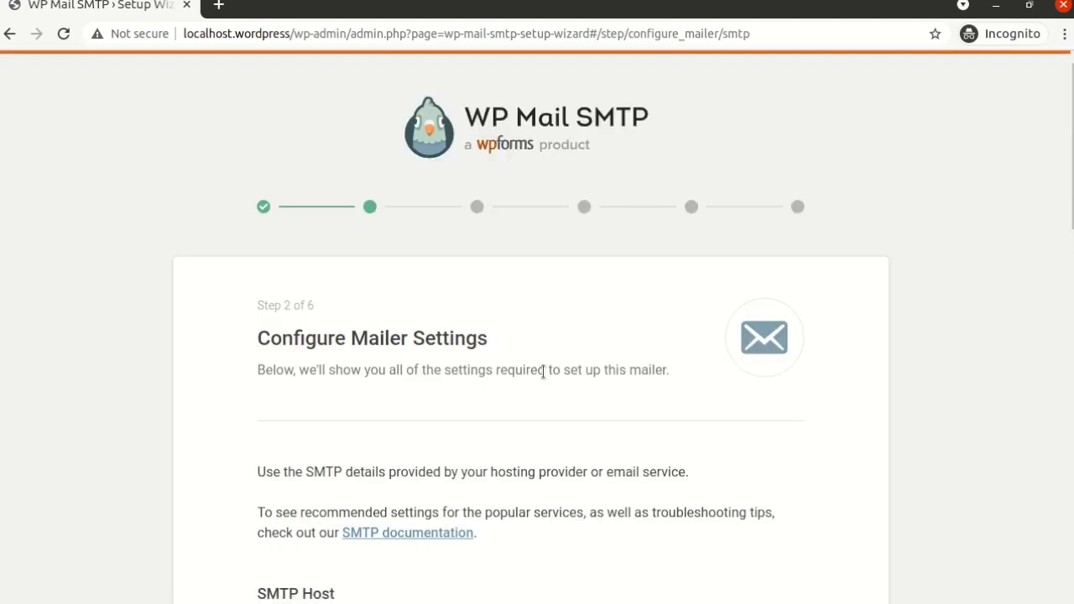
scroll(543, 371, "down", 4)
- Set SMTP Host to localhost, Encryption to None, and keep port 25
left_click(426, 332)
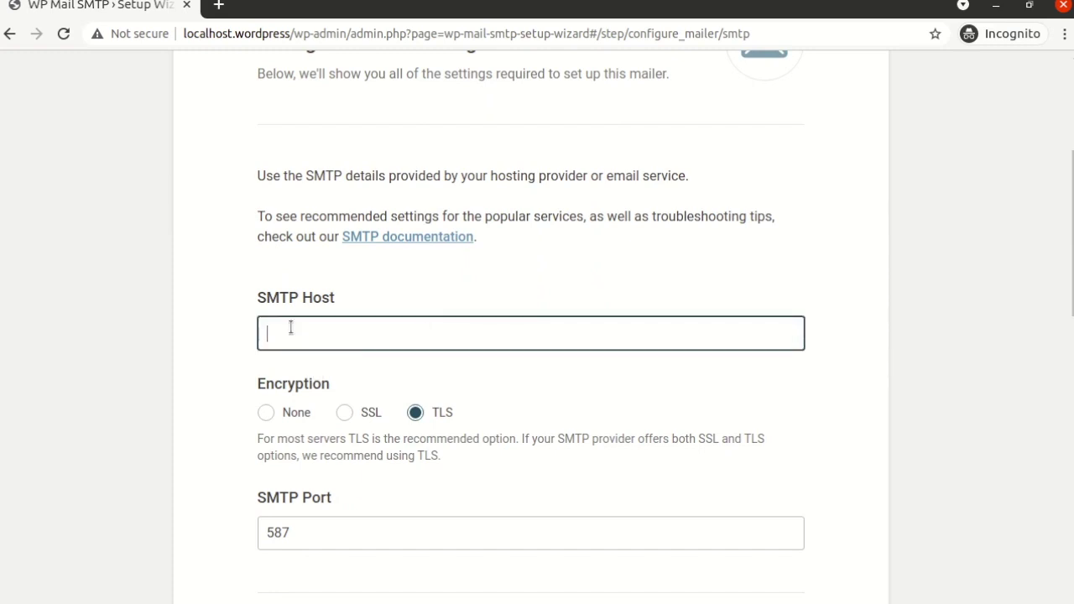
type("localhost")
scroll(290, 331, "down", 2)
left_click(266, 291)
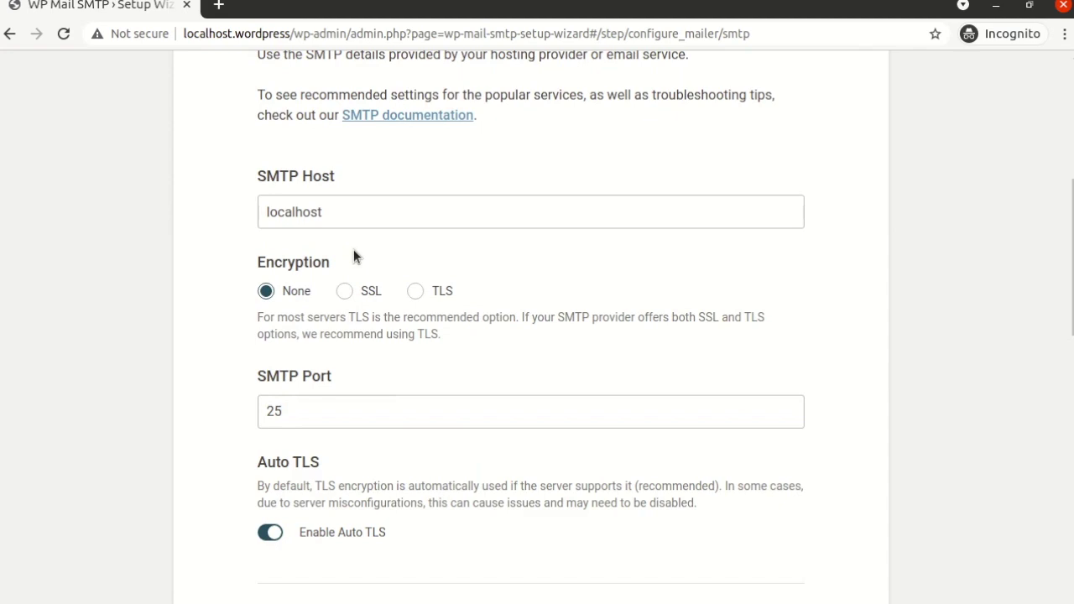
scroll(353, 256, "down", 1)
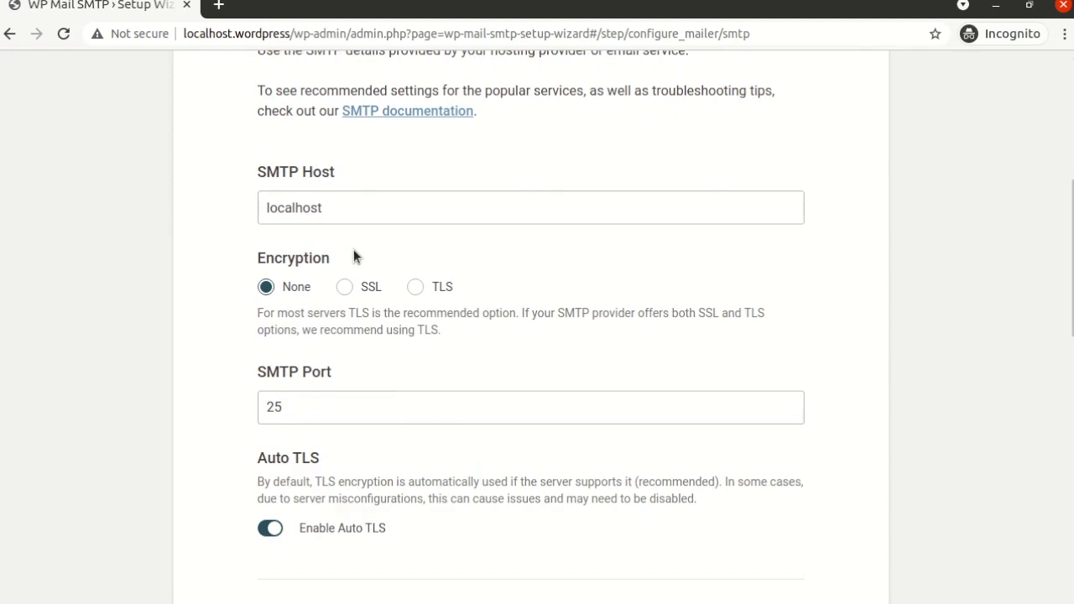
left_click(315, 355)
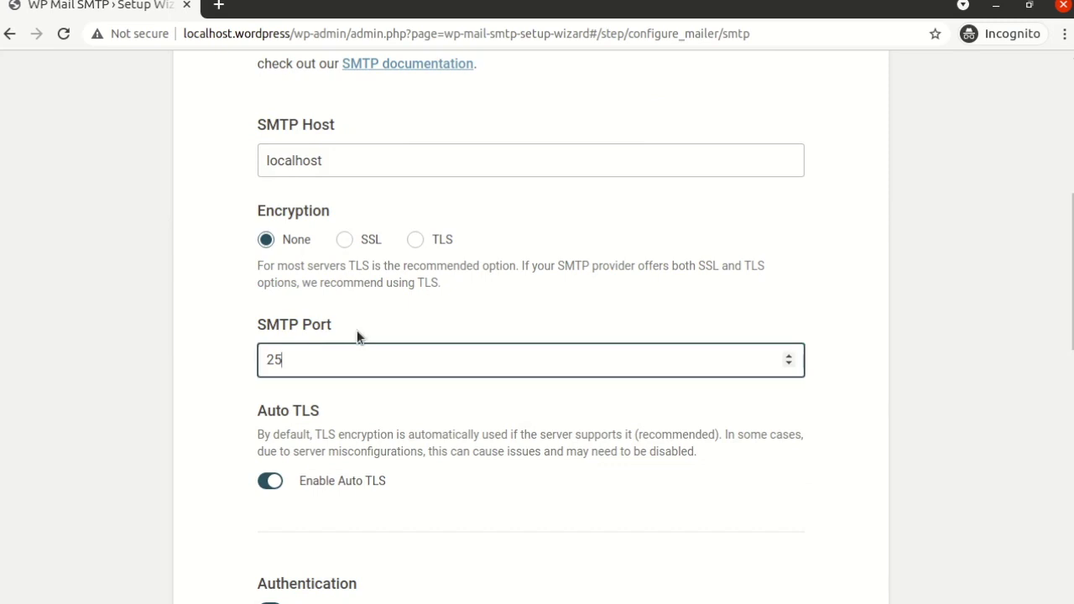
- Switch off Enable Auto TLS and Enable Authentication
scroll(385, 322, "down", 3)
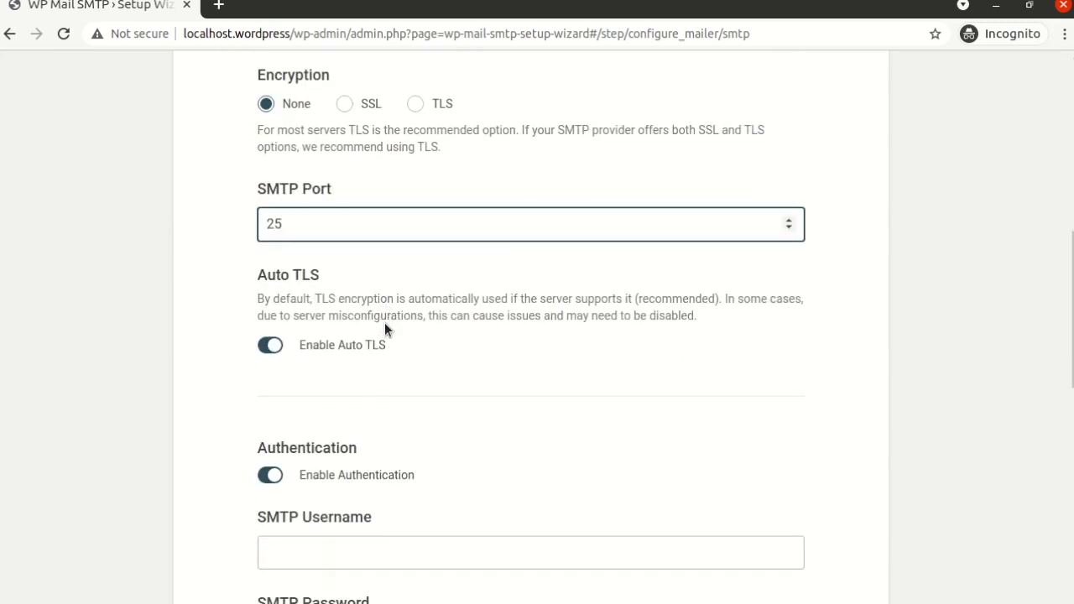
key("Tab")
triple_click(286, 274)
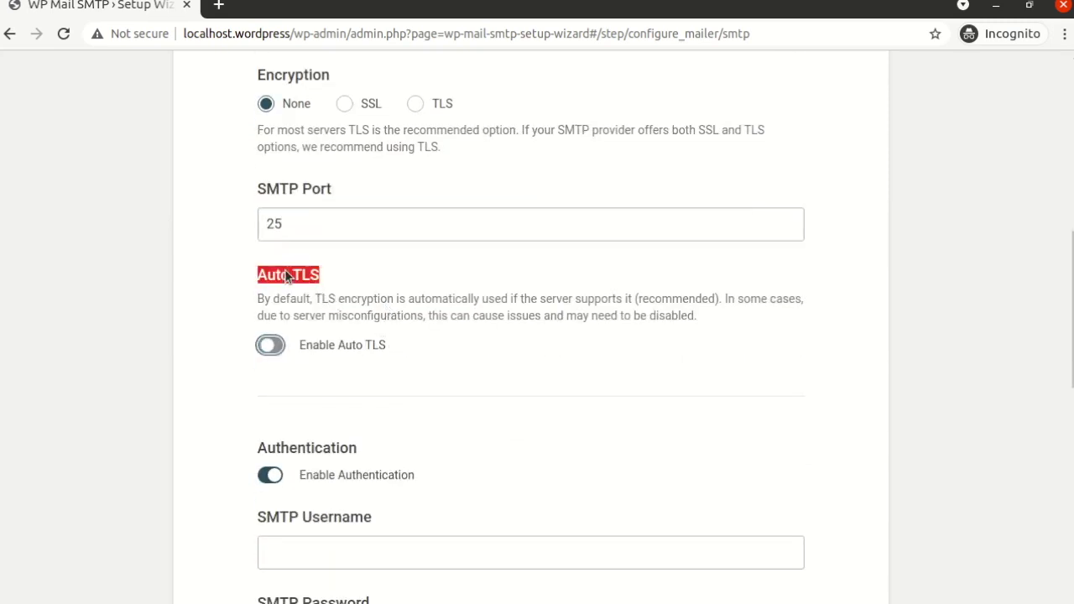
left_click(284, 344)
left_click(270, 346)
scroll(399, 403, "down", 3)
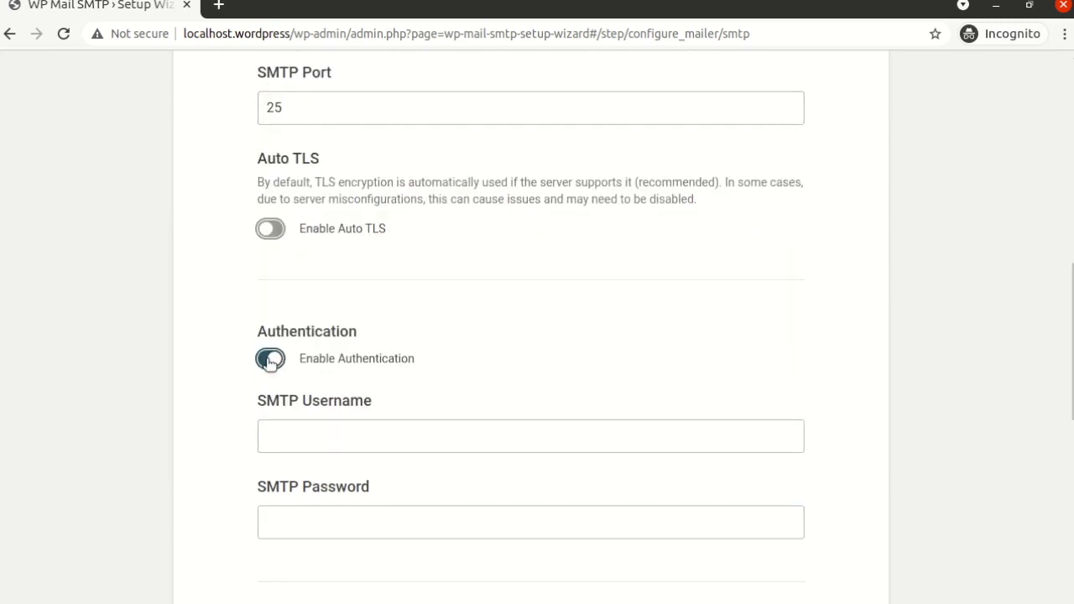
left_click(270, 360)
scroll(238, 407, "down", 3)
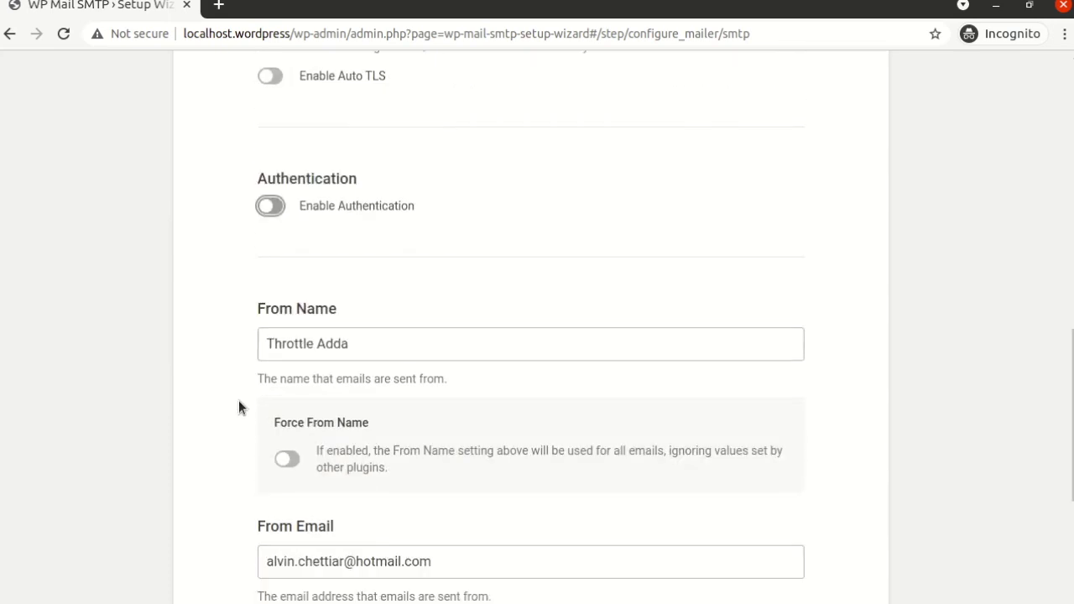
- Keep From Name as Throttle Adda and turn on Force From Name
triple_click(375, 304)
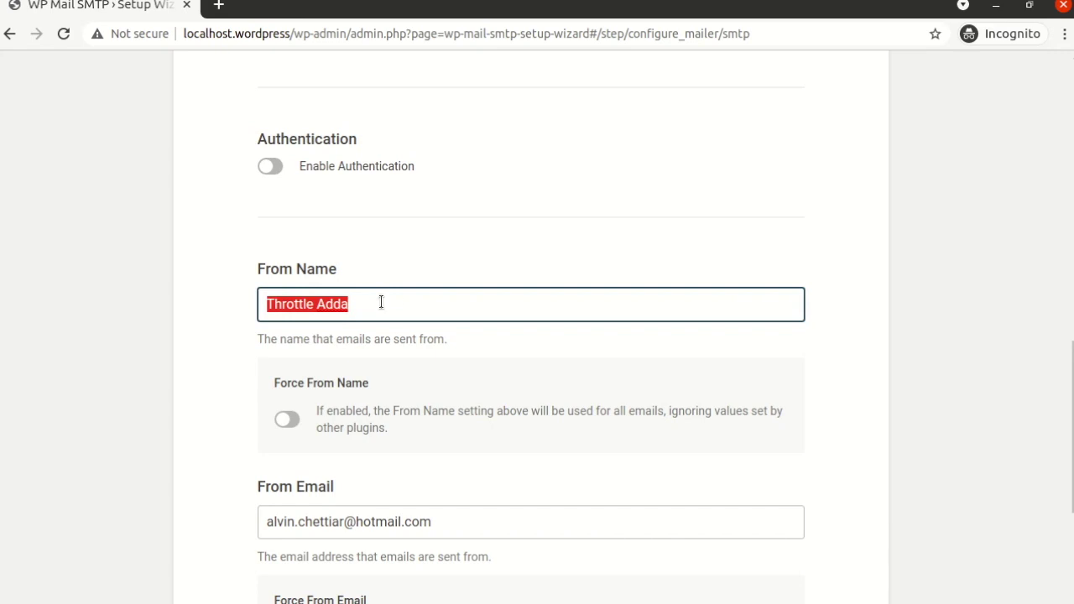
scroll(380, 302, "down", 3)
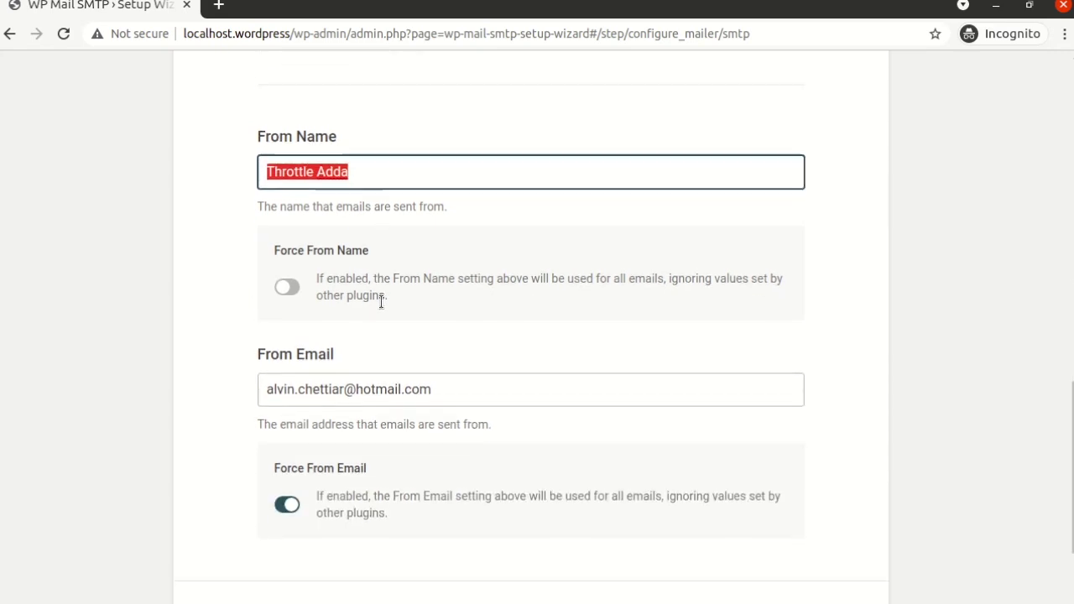
left_click(316, 230)
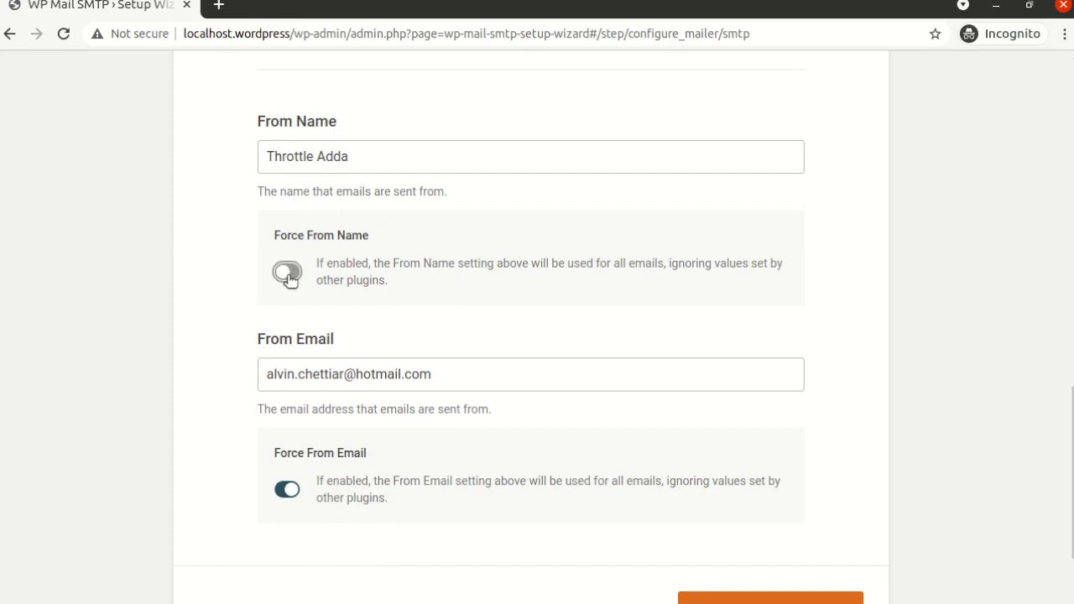
left_click(287, 272)
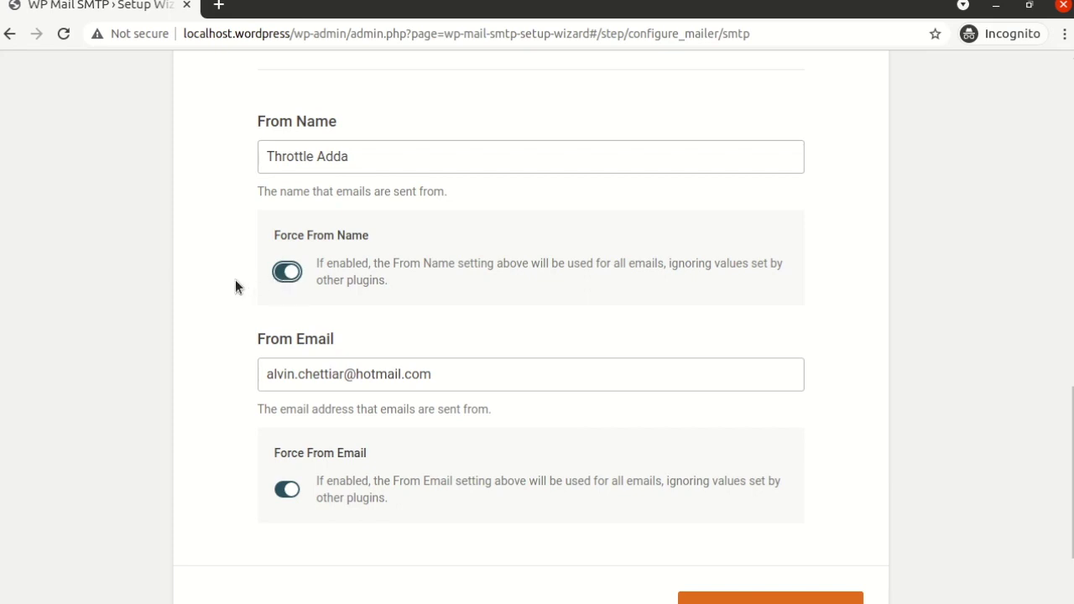
left_click(377, 161)
triple_click(378, 161)
left_click(221, 203)
scroll(245, 302, "down", 2)
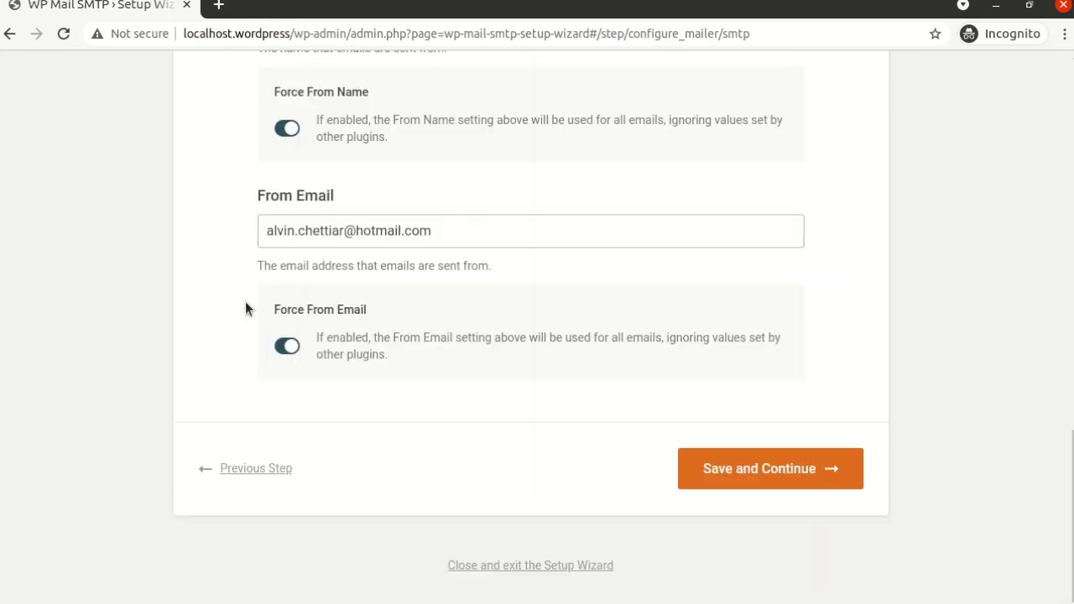
- Place the cursor in the From Email field holding the sender address
triple_click(277, 191)
left_click(449, 233)
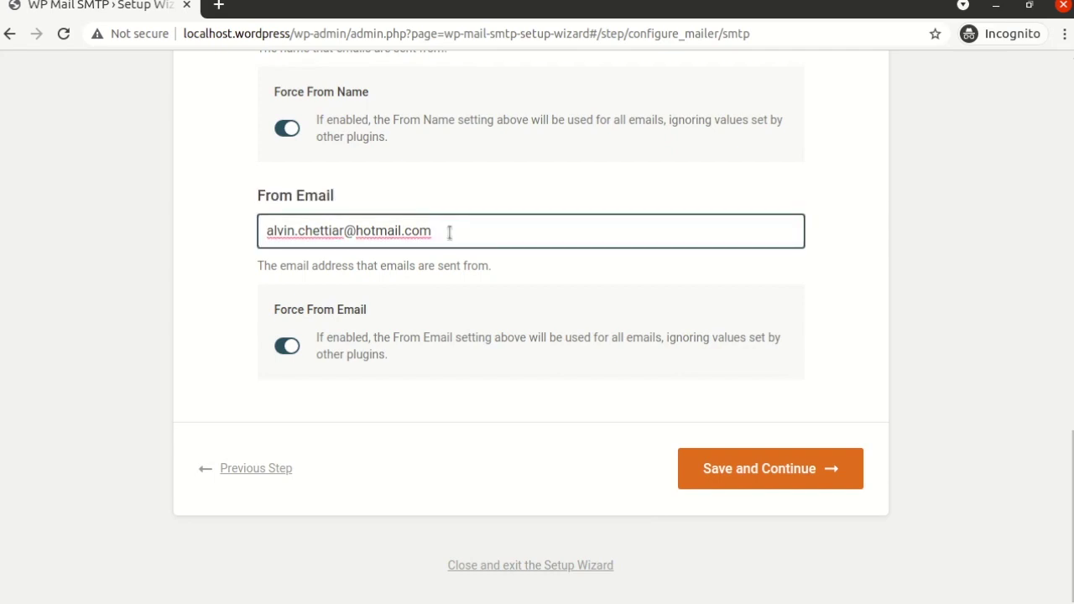
triple_click(385, 198)
left_click(385, 198)
- Replace the mailbox name before the @ in the From Email with 'info'
double_click(378, 235)
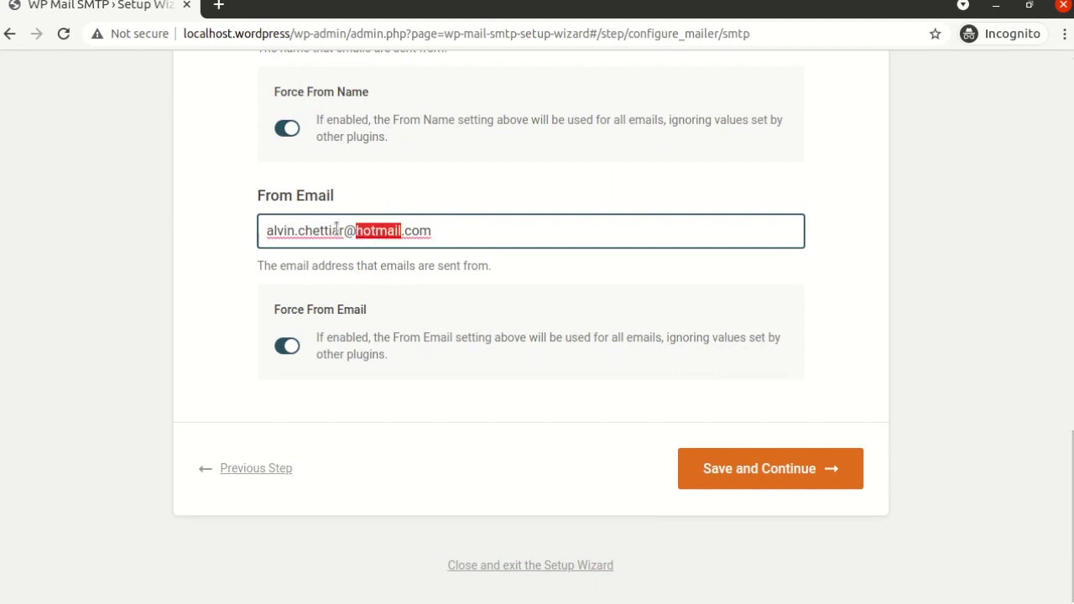
double_click(349, 232)
left_click(346, 230)
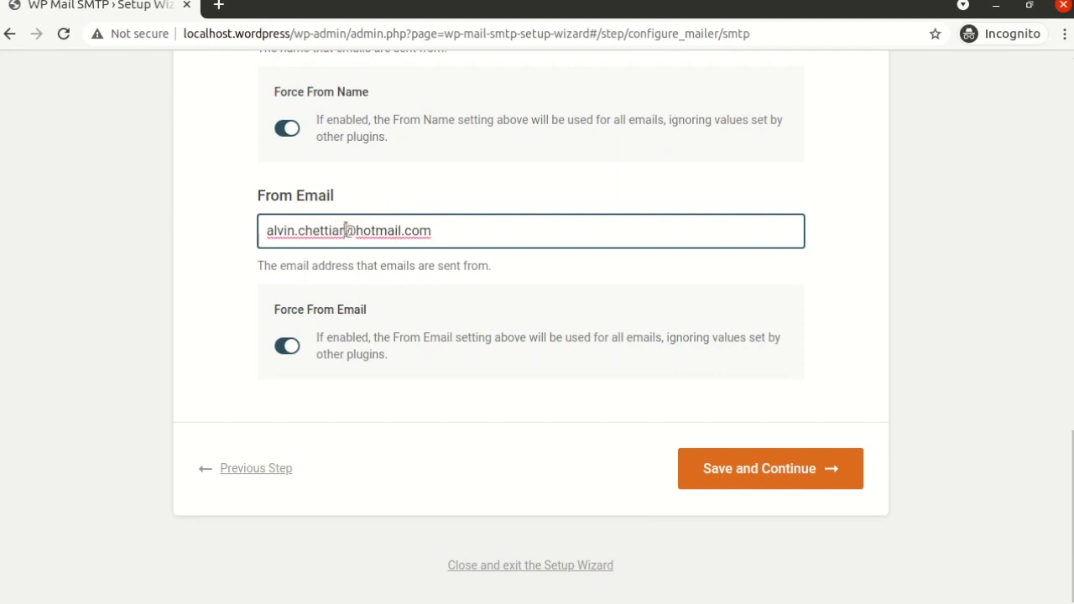
key("BackSpace")
key("BackSpace")
key("BackSpace")
key("BackSpace")
key("BackSpace")
key("BackSpace")
key("BackSpace")
key("BackSpace")
key("BackSpace")
key("BackSpace")
key("BackSpace")
key("BackSpace")
key("BackSpace")
key("BackSpace")
type("info")
- Swap the hotmail domain for the site owner's own domain and save the mailer settings
key("Right")
key("shift+Right")
key("shift+Right")
key("shift+Right")
key("shift+Right")
key("shift+Right")
key("shift+Right")
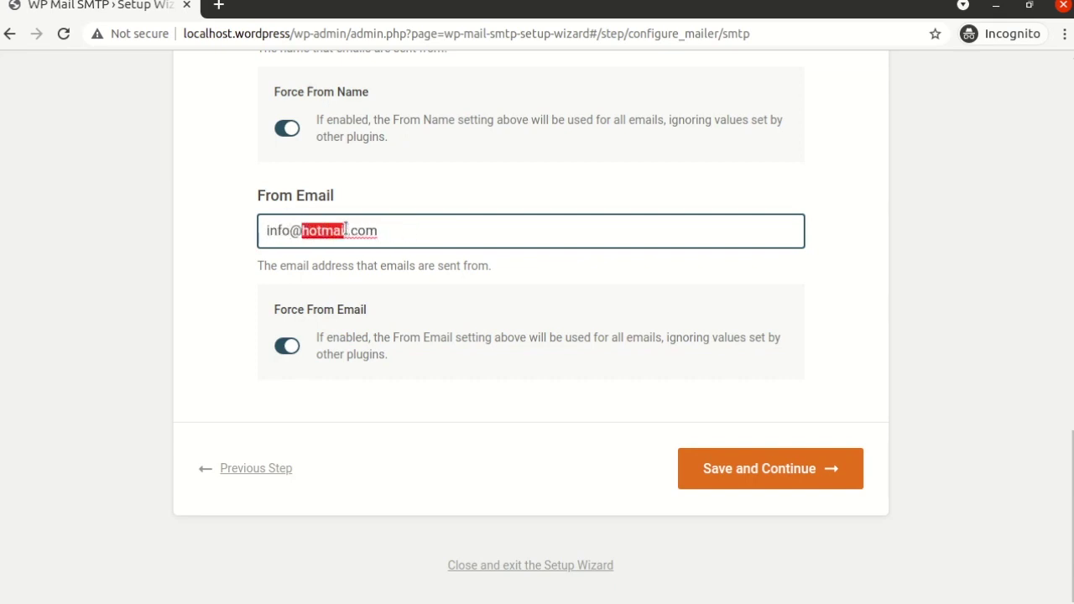
key("Delete")
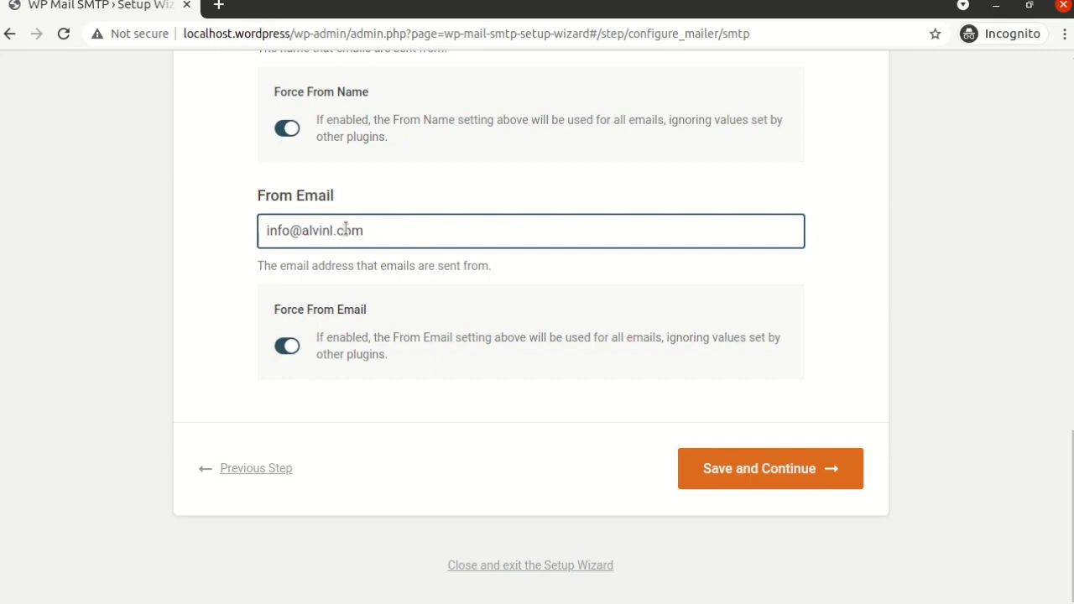
key("Delete")
left_click(431, 204)
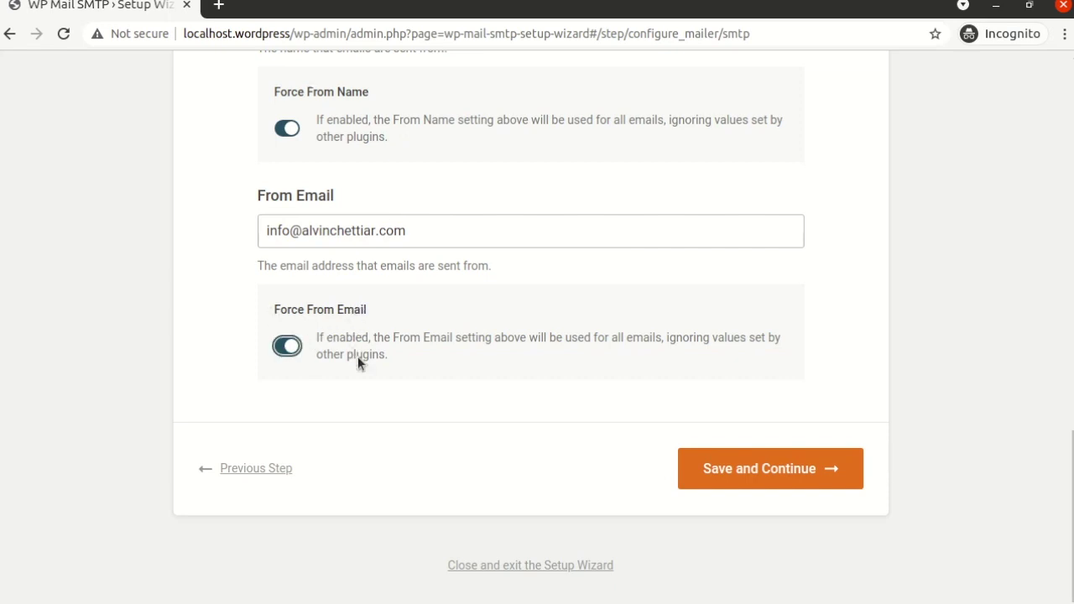
left_click(770, 470)
- Keep the default Step 3 email feature checkmarks and save them
scroll(498, 275, "down", 5)
scroll(498, 275, "up", 4)
scroll(498, 275, "down", 1)
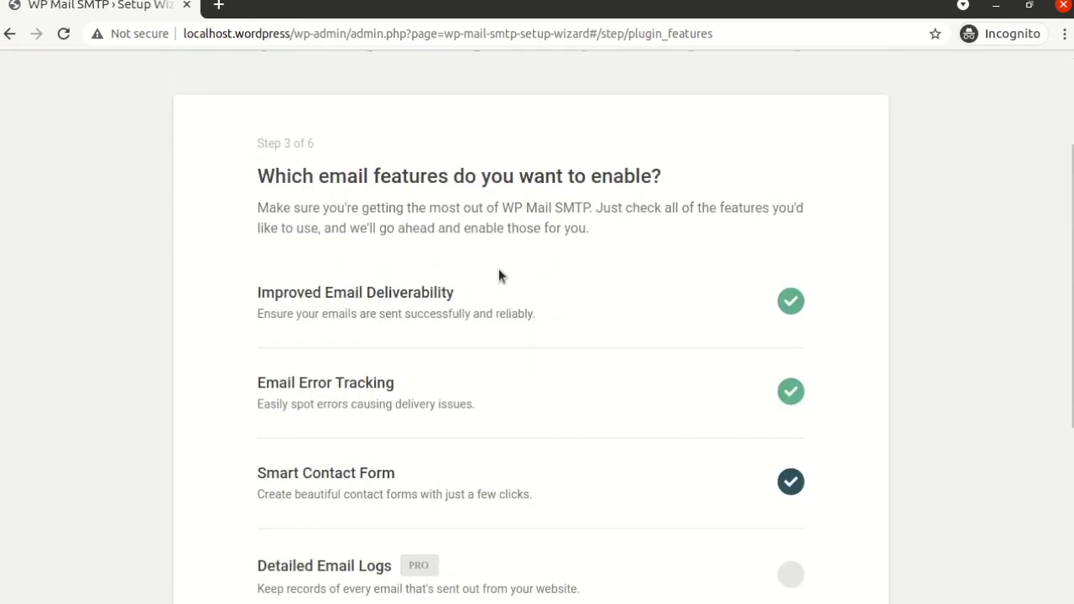
scroll(465, 181, "up", 3)
scroll(460, 336, "down", 4)
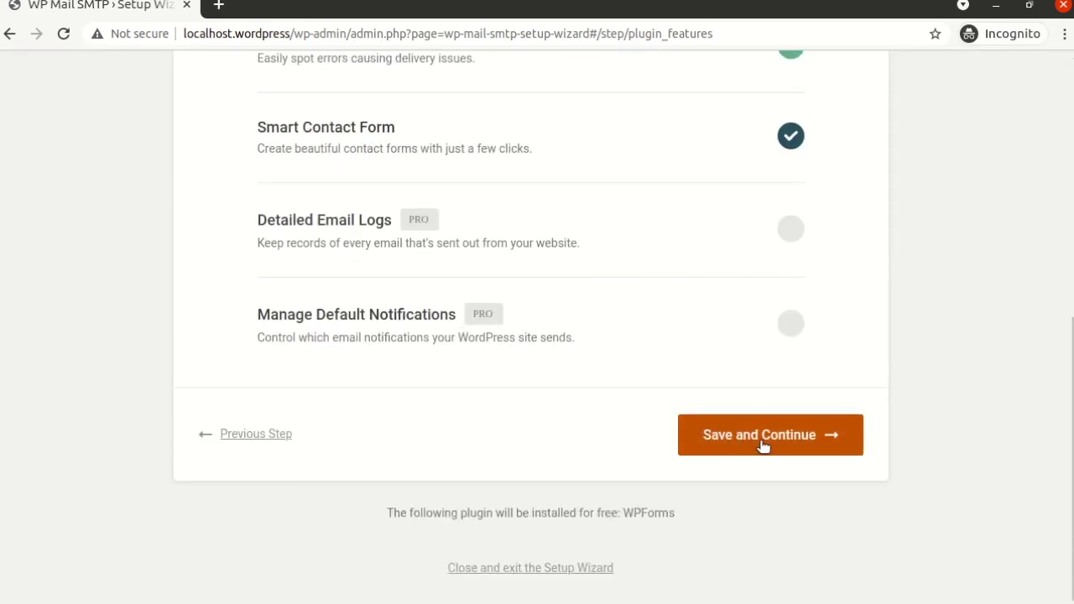
left_click(762, 445)
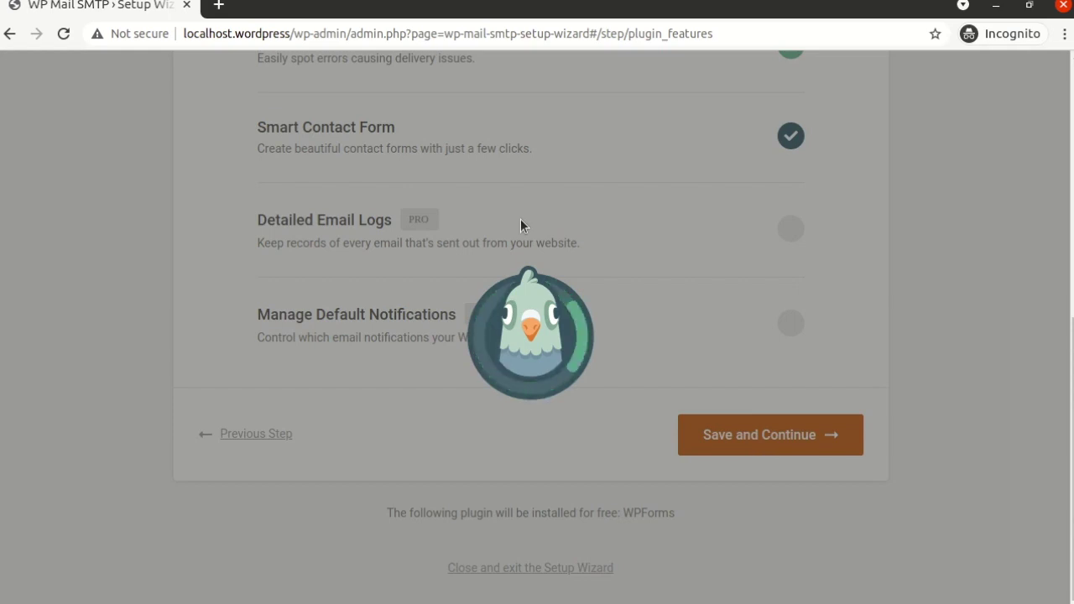
- Scroll through the Step 4 Help Improve page
scroll(520, 225, "up", 5)
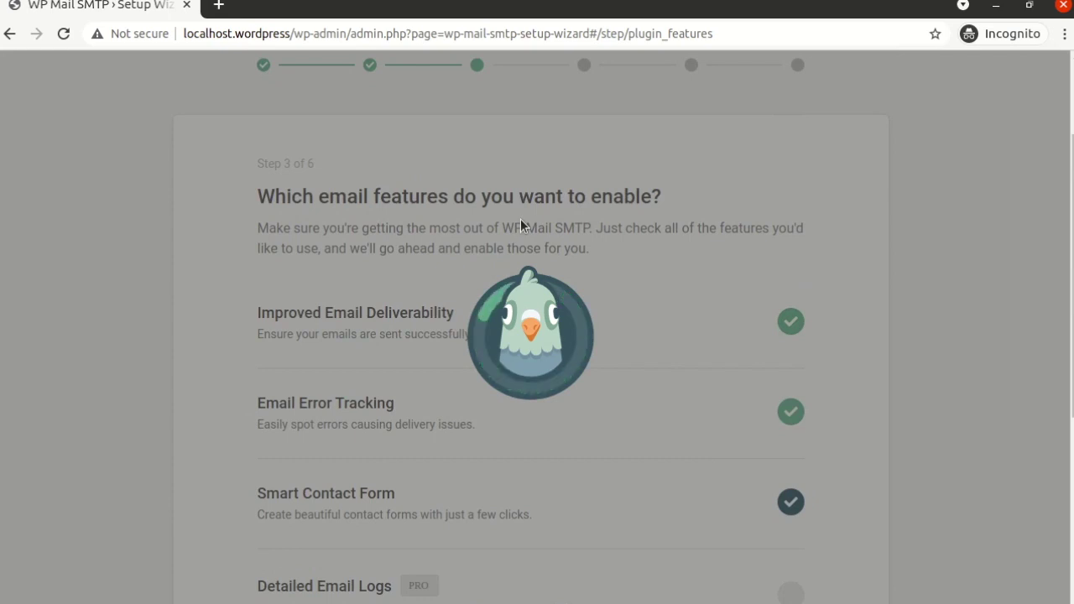
scroll(520, 221, "down", 2)
scroll(520, 223, "down", 4)
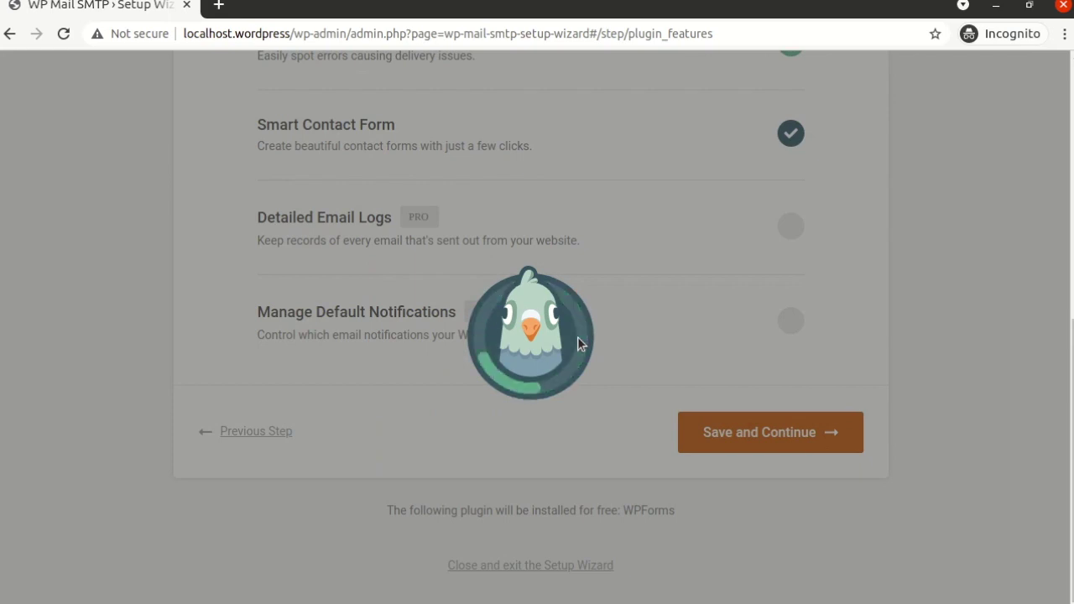
scroll(579, 339, "down", 3)
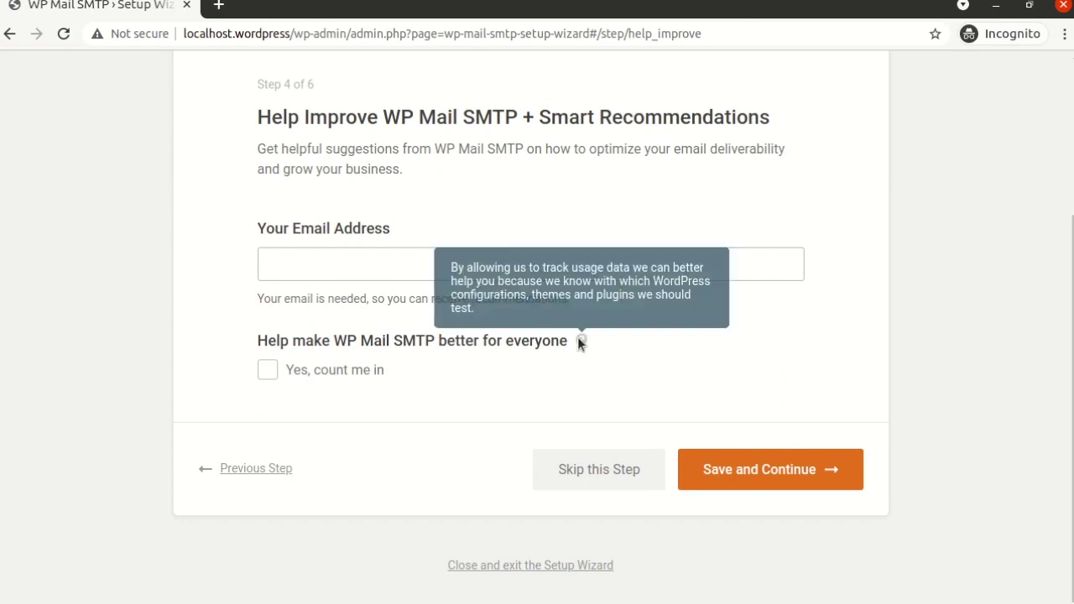
- Continue past Help Improve with the Your Email Address field left blank
triple_click(432, 113)
left_click(470, 189)
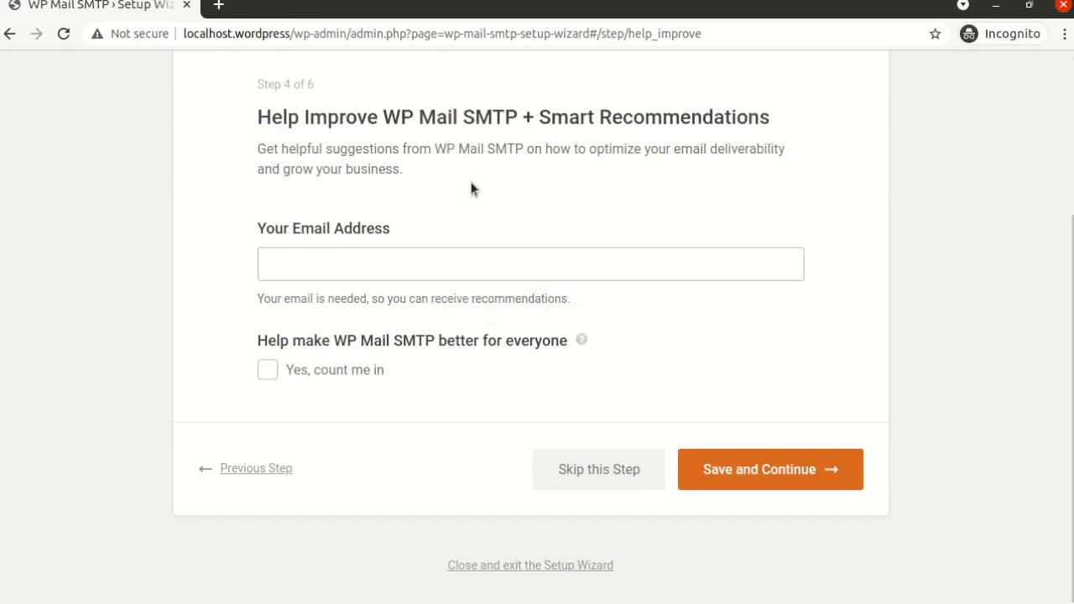
triple_click(420, 221)
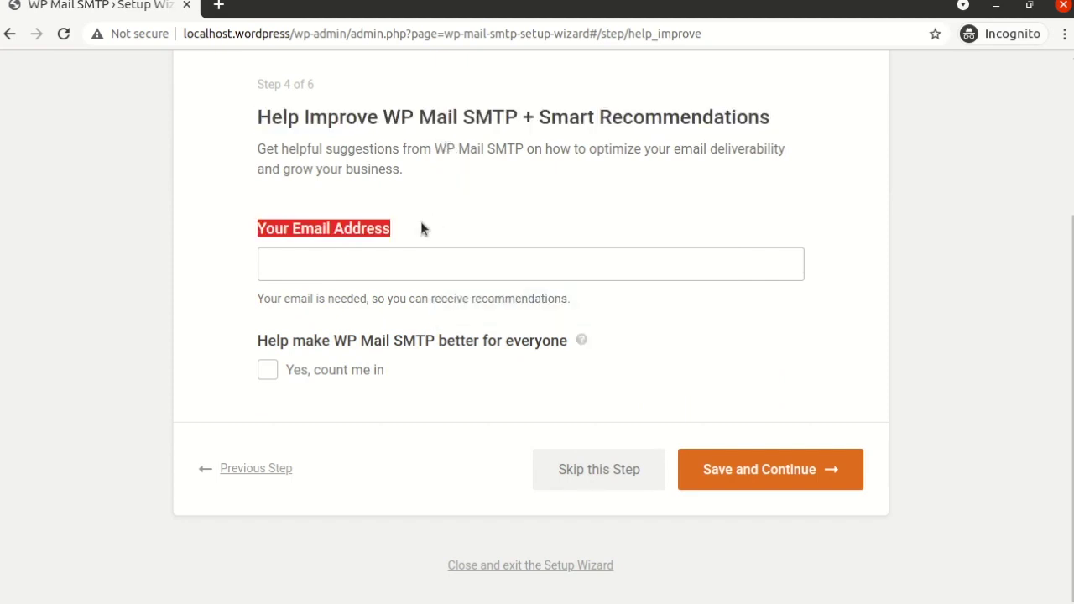
left_click(472, 209)
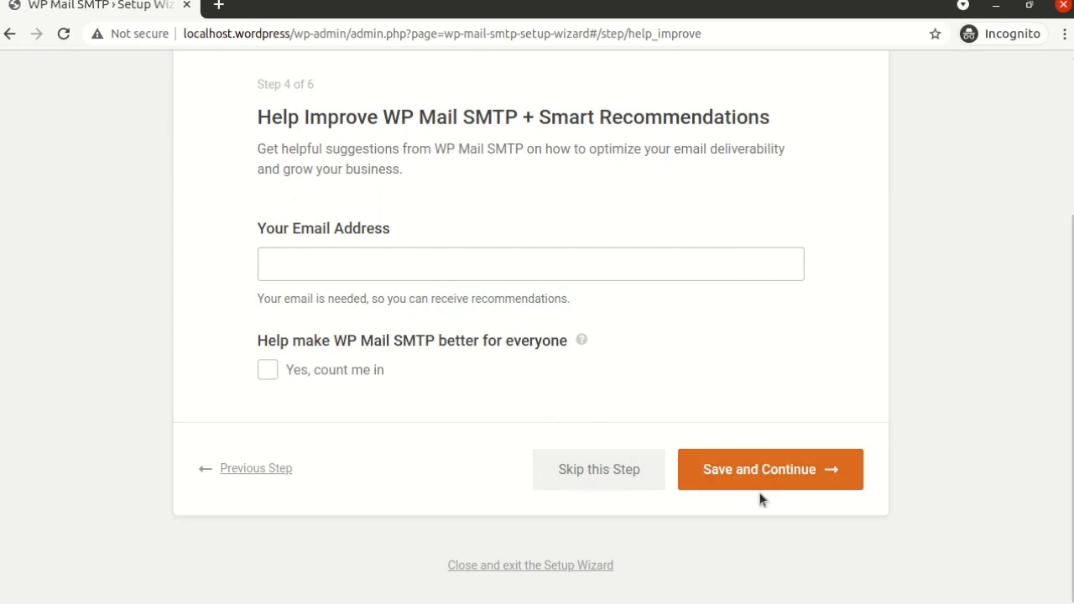
left_click(770, 470)
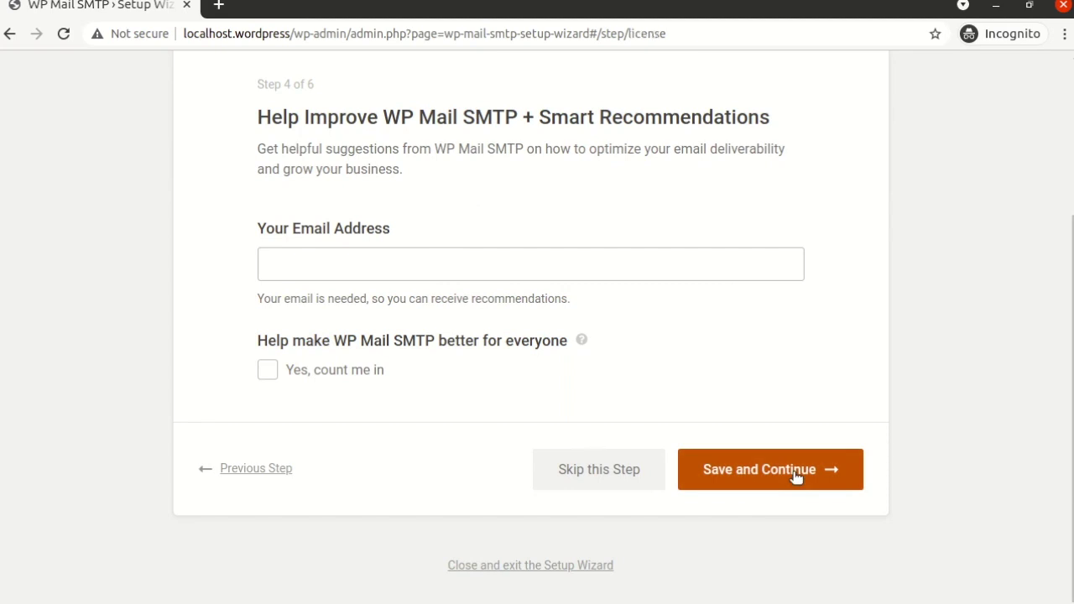
- Skip the License Key step without entering a key
scroll(691, 365, "down", 3)
scroll(692, 372, "up", 2)
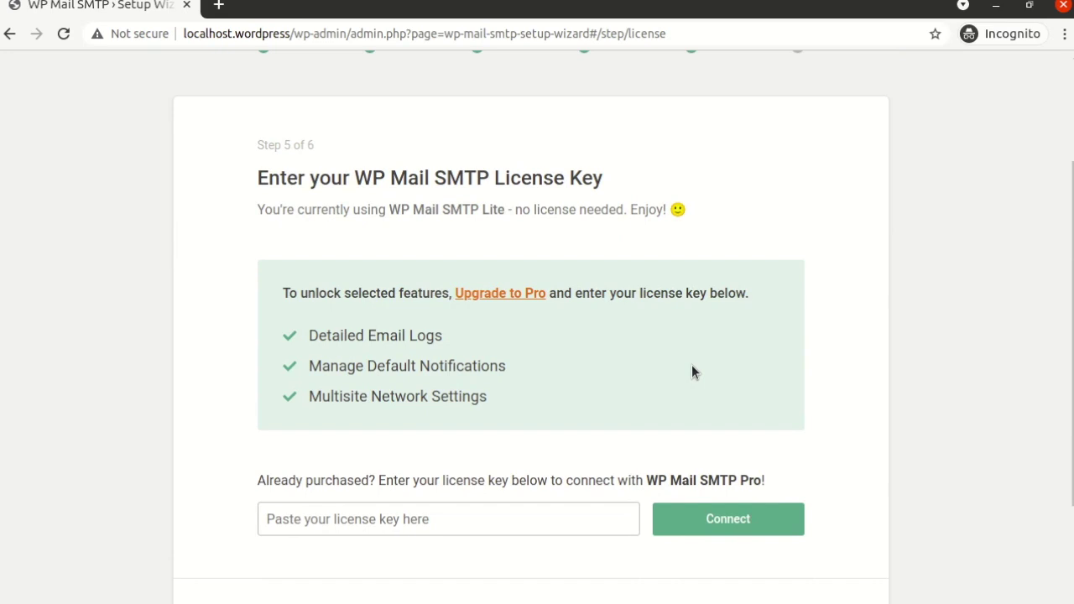
scroll(691, 372, "down", 1)
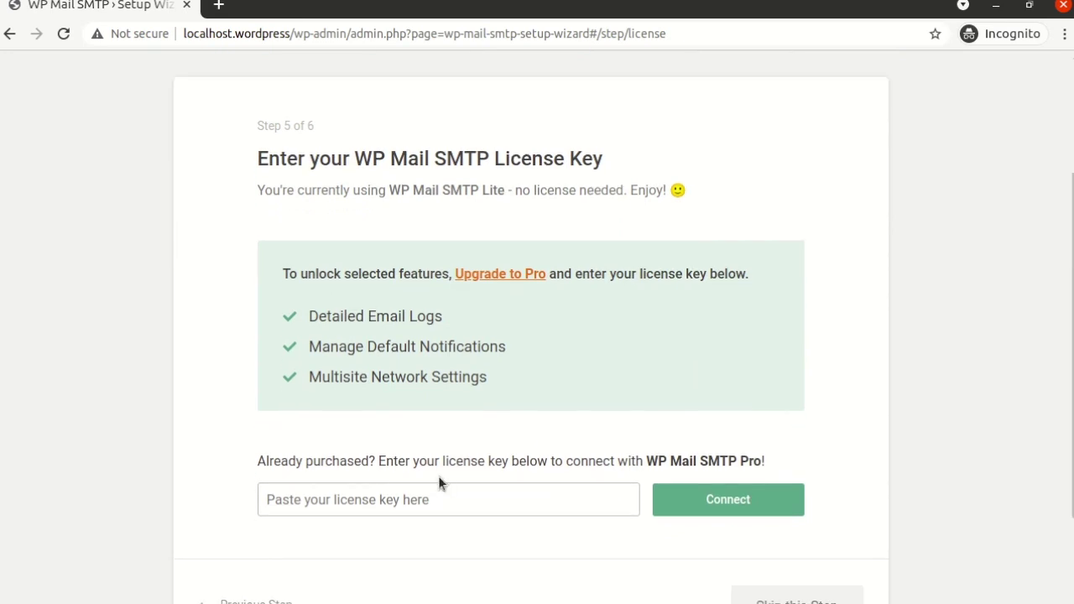
left_click(443, 498)
scroll(443, 497, "down", 2)
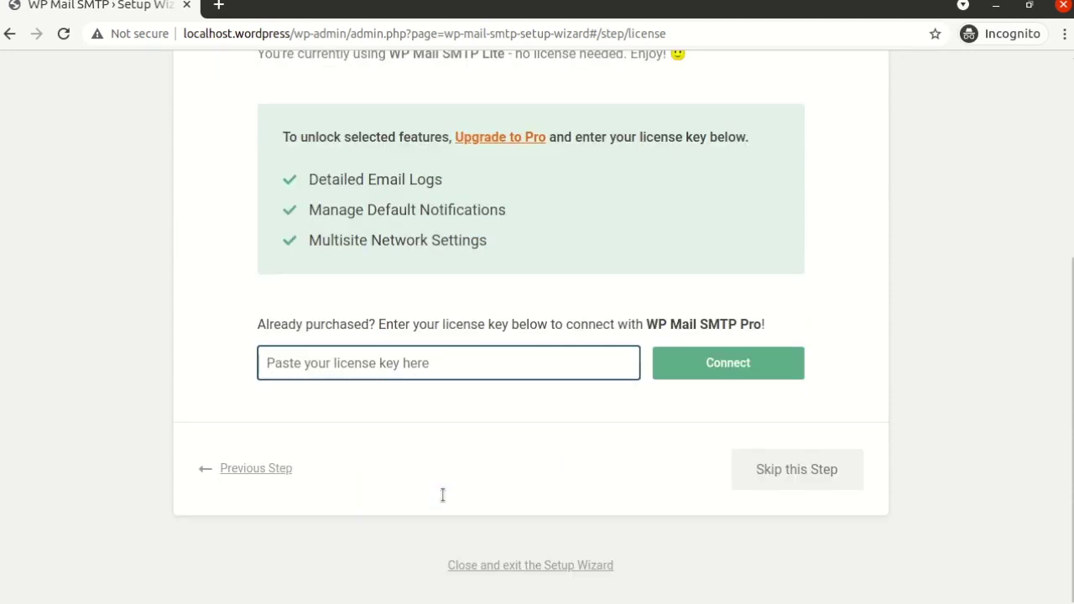
left_click(763, 475)
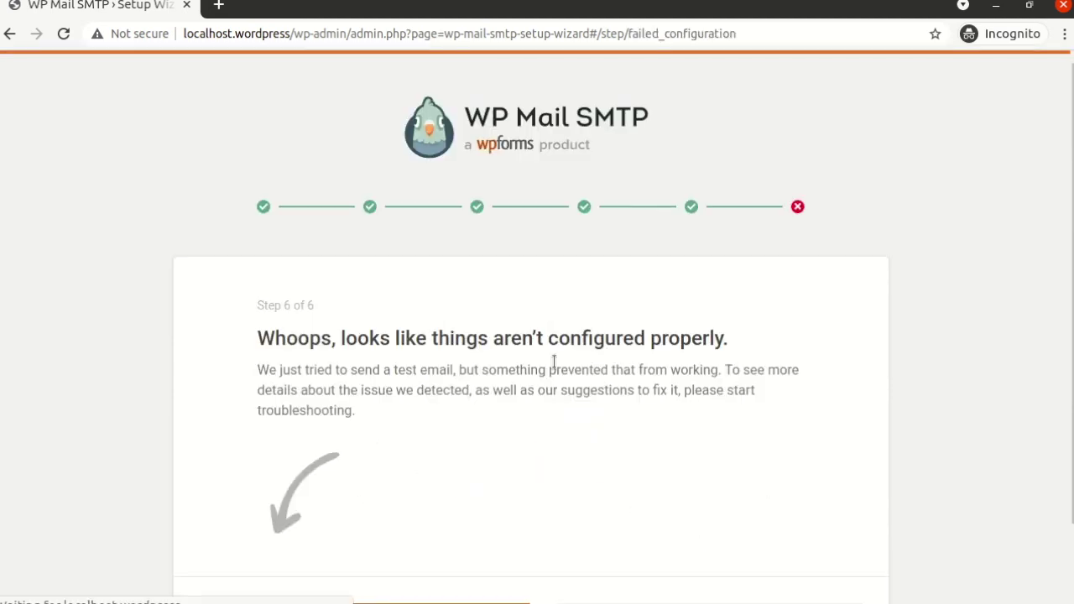
scroll(554, 361, "down", 2)
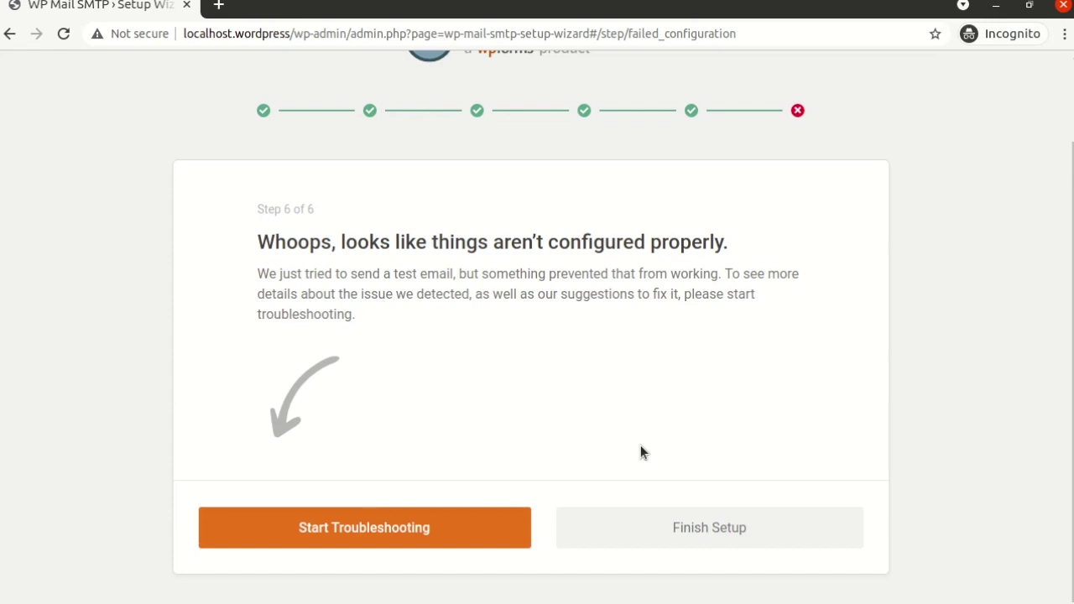
left_click(709, 530)
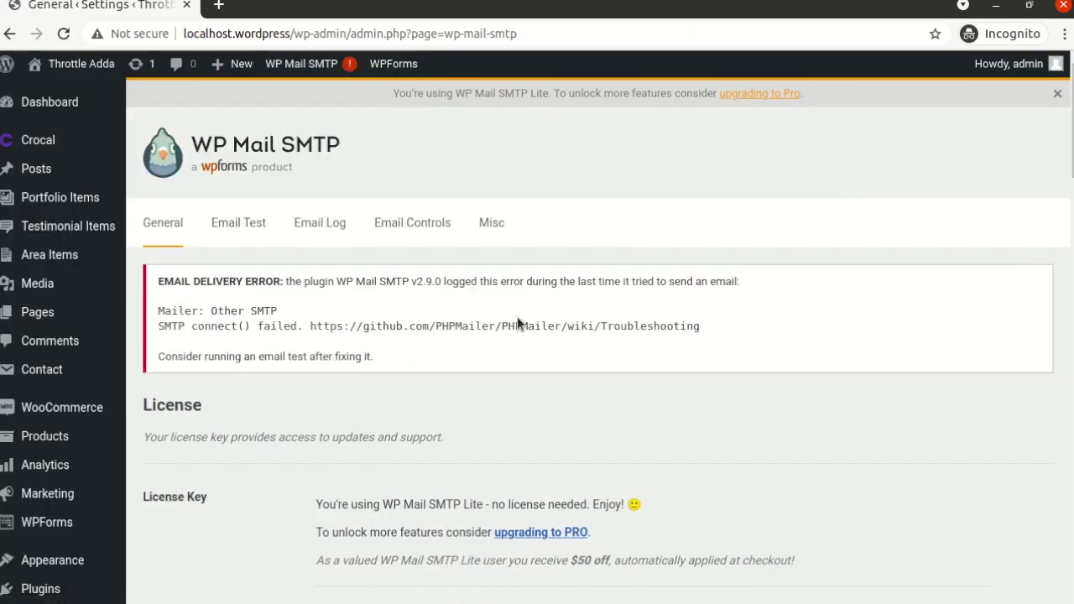
- Review the EMAIL DELIVERY ERROR box: SMTP connect() failed, with advice to run an email test
triple_click(334, 326)
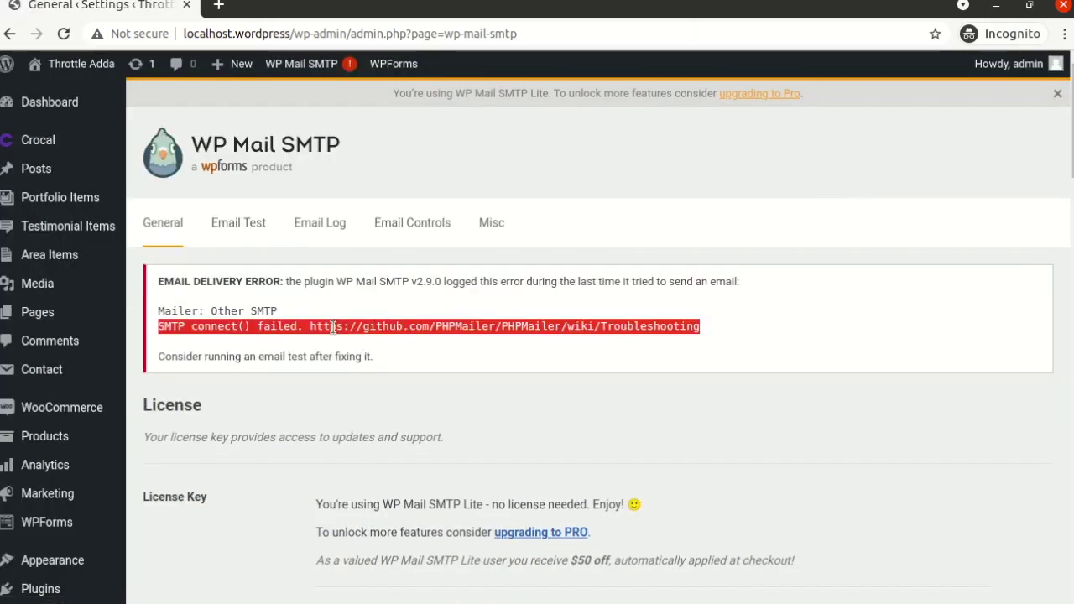
left_click(283, 304)
triple_click(202, 287)
left_click(261, 332)
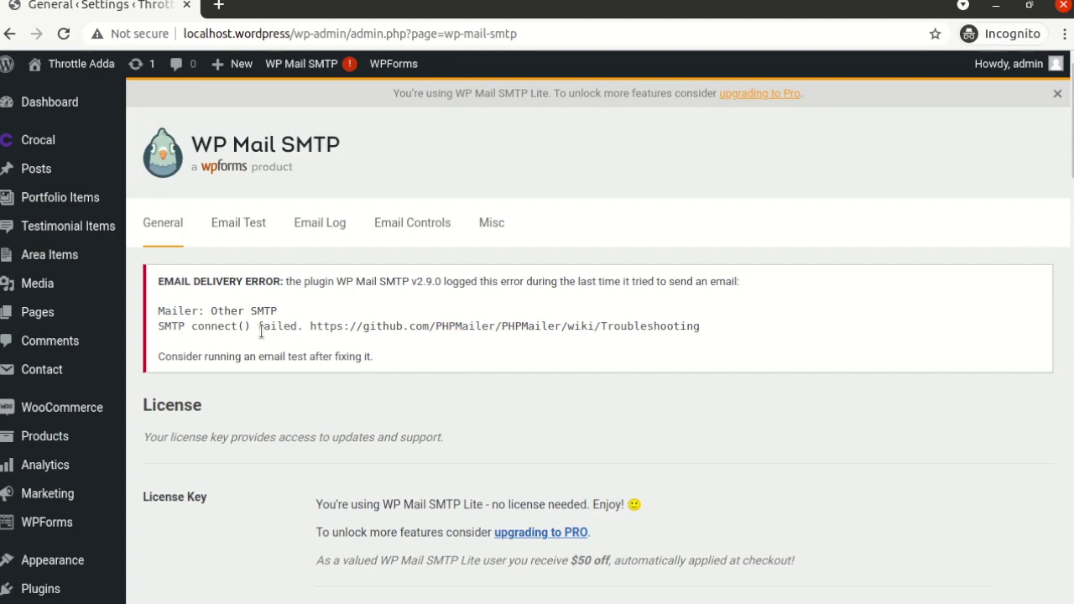
triple_click(337, 355)
left_click(401, 362)
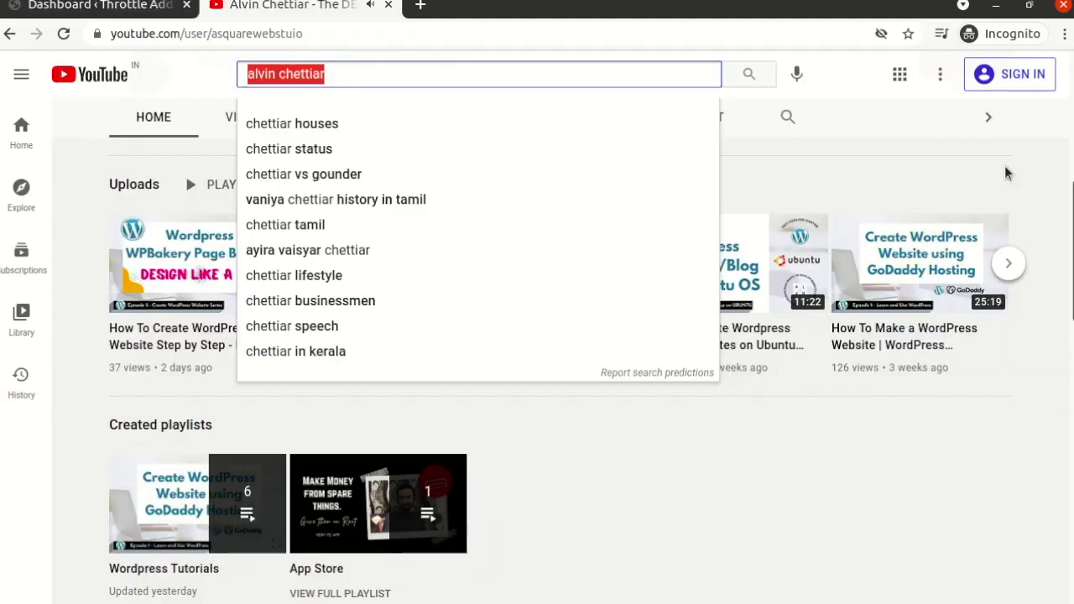
- Dismiss the YouTube search suggestions to reveal the channel's WordPress uploads and playlists
left_click(561, 75)
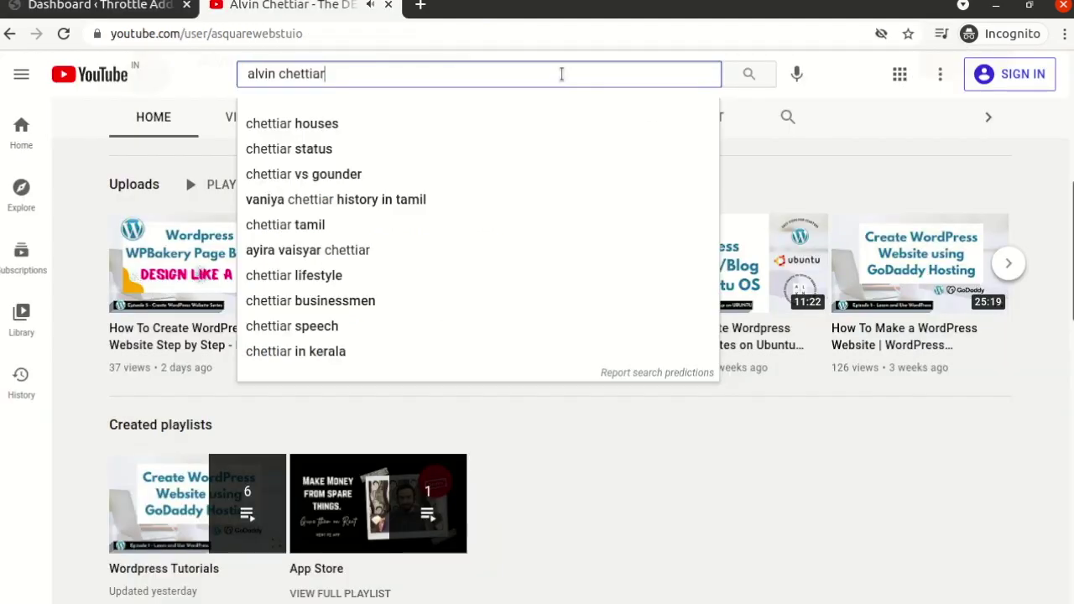
left_click(798, 187)
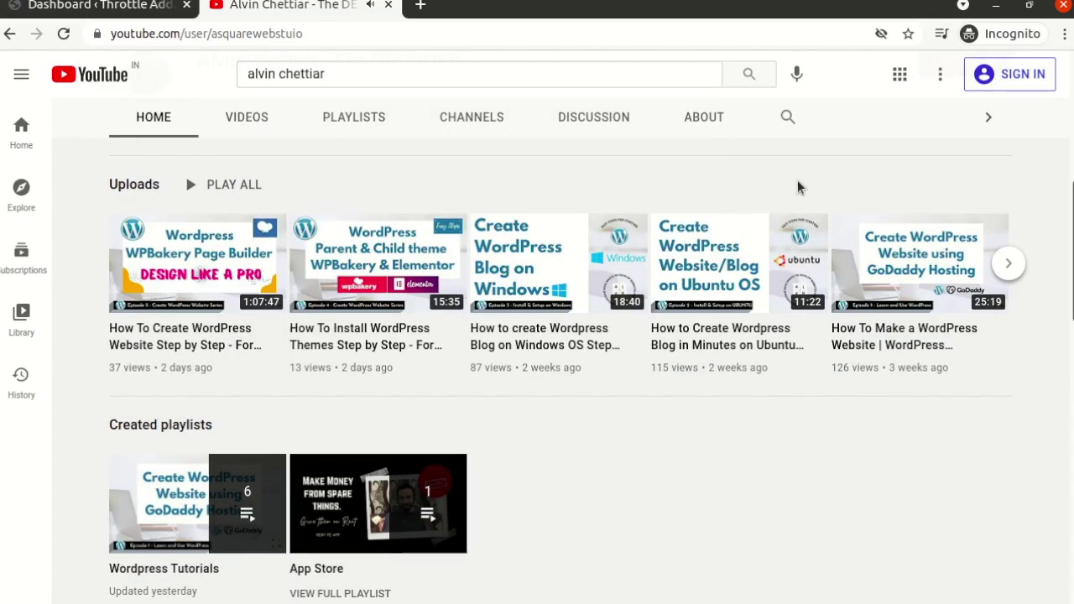